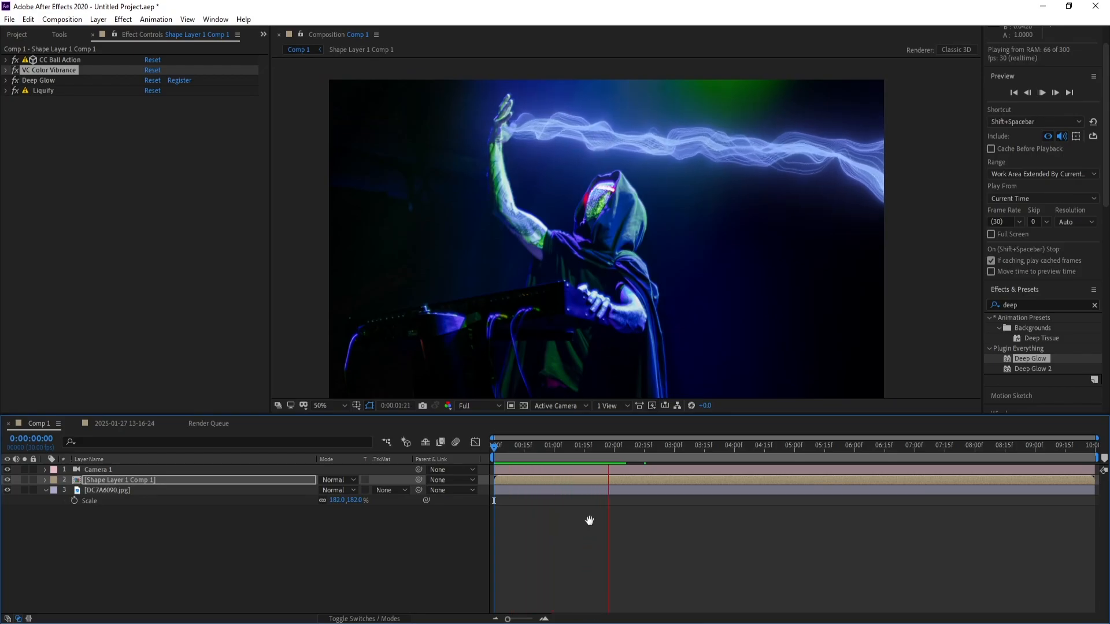
pyautogui.click(620, 448)
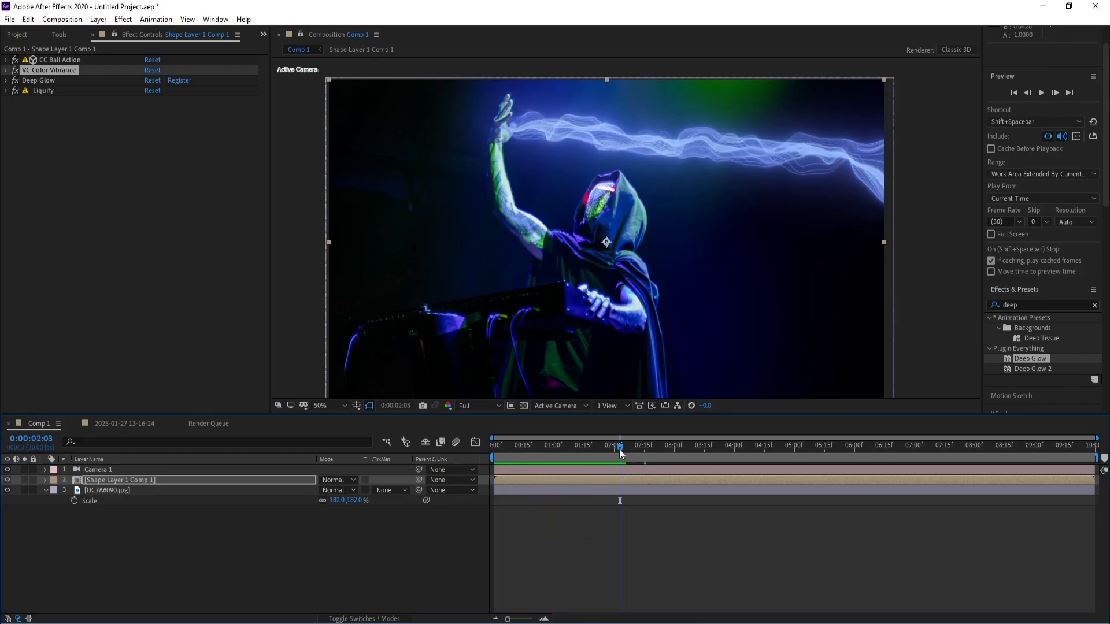
pyautogui.moveTo(620, 448); pyautogui.dragTo(598, 473)
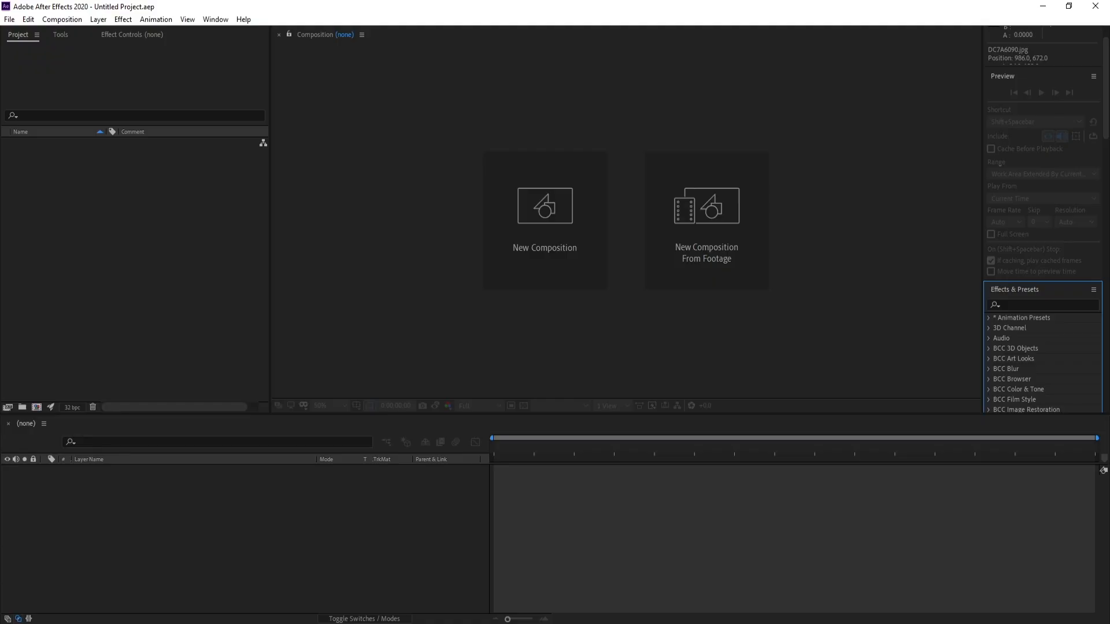
# Create a new 1920 × 1080 composition named Comp 1 at 30 frames per second with a 10-second duration
pyautogui.click(505, 237)
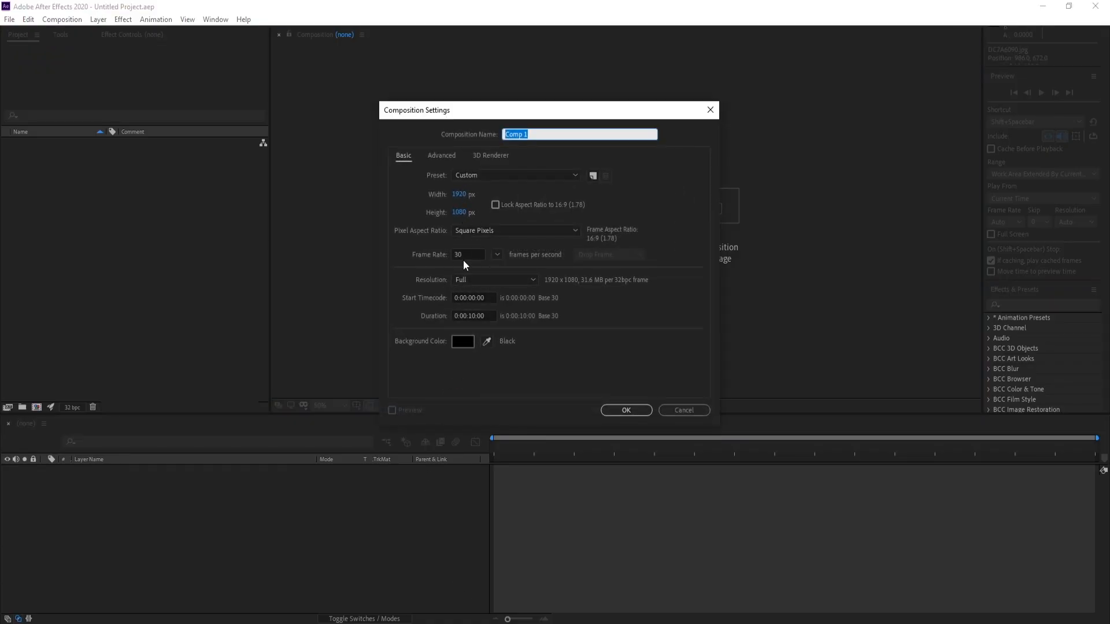
pyautogui.moveTo(463, 258); pyautogui.dragTo(420, 253)
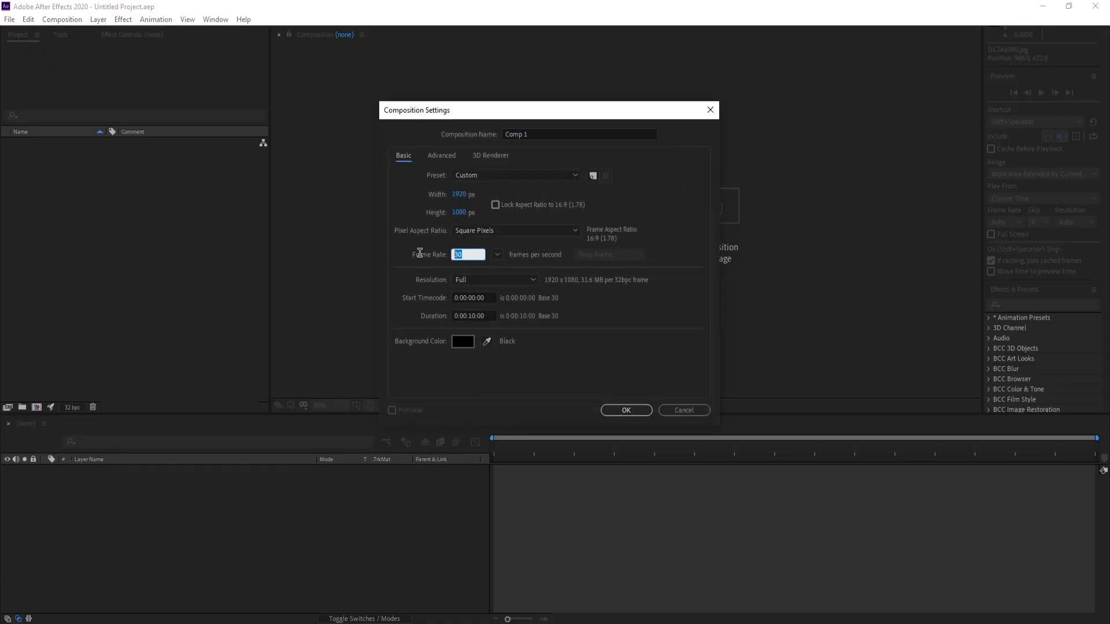
pyautogui.click(602, 410)
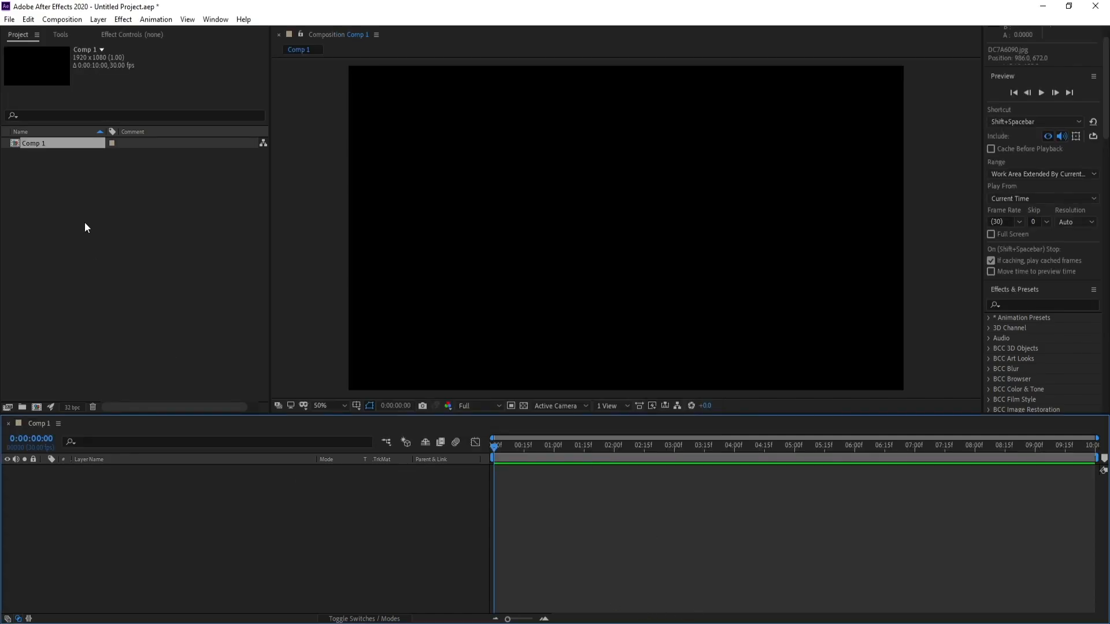
# Show the title/action safe guides and draw a blue rectangle about 1732 × 130 px across the middle of the composition
pyautogui.click(60, 36)
pyautogui.moveTo(123, 54); pyautogui.dragTo(185, 54)
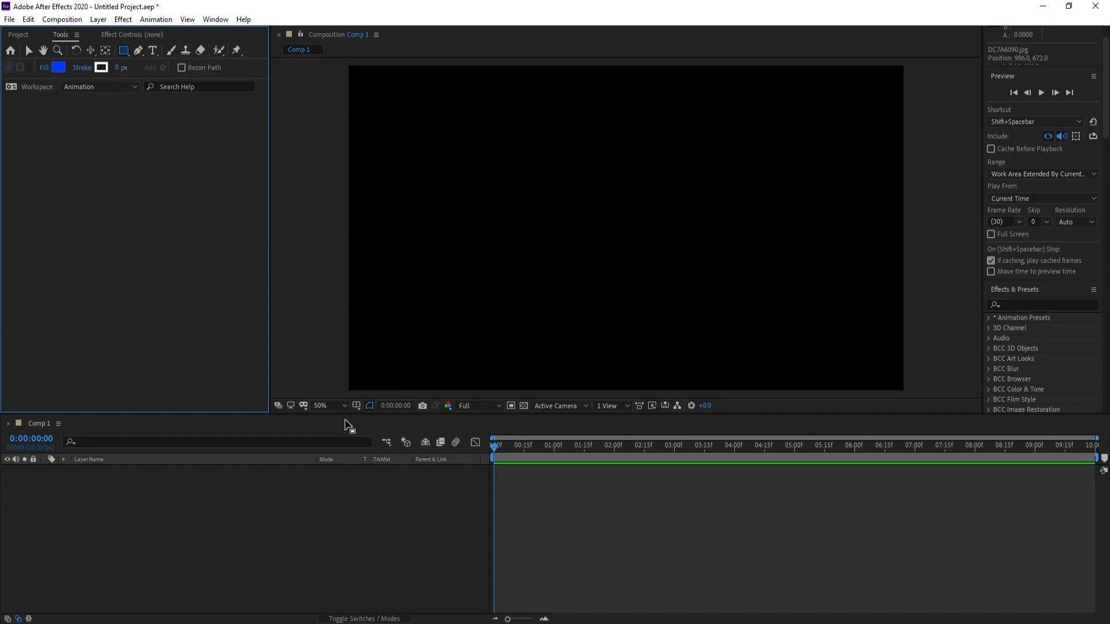
pyautogui.click(356, 405)
pyautogui.click(393, 418)
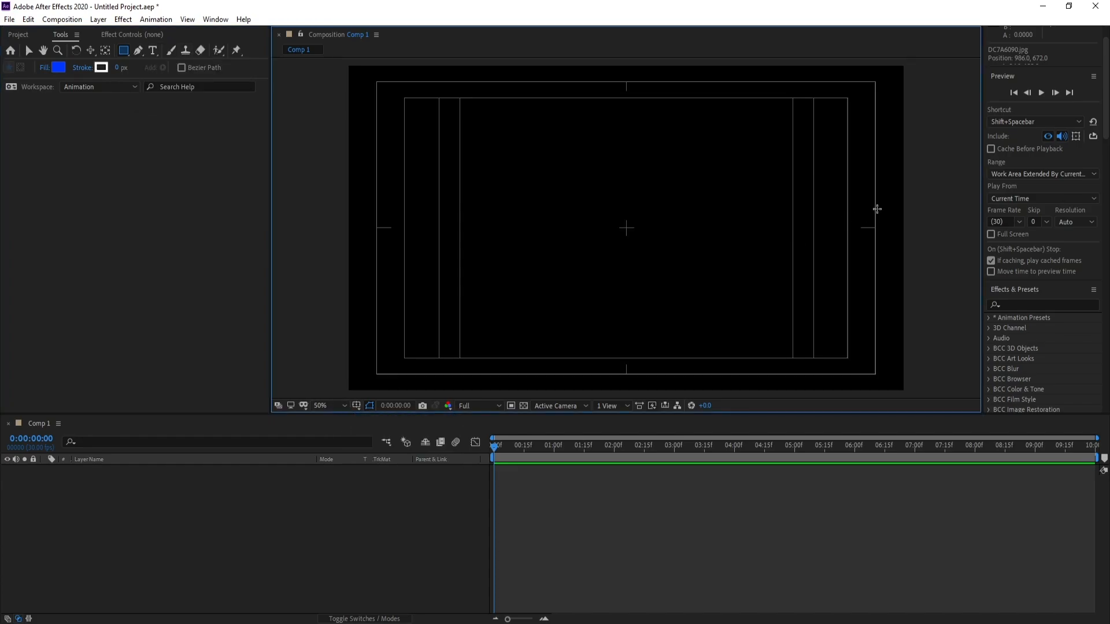
pyautogui.moveTo(877, 209); pyautogui.dragTo(376, 249)
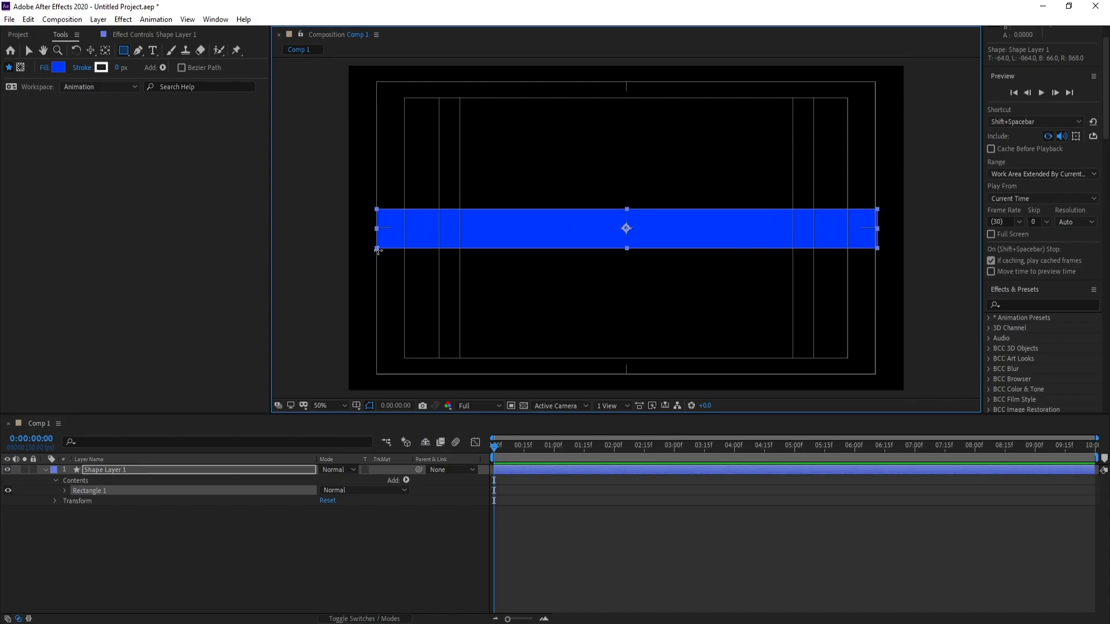
# Find the Fractal Noise effect and apply it to the rectangle's shape layer
pyautogui.click(1030, 305)
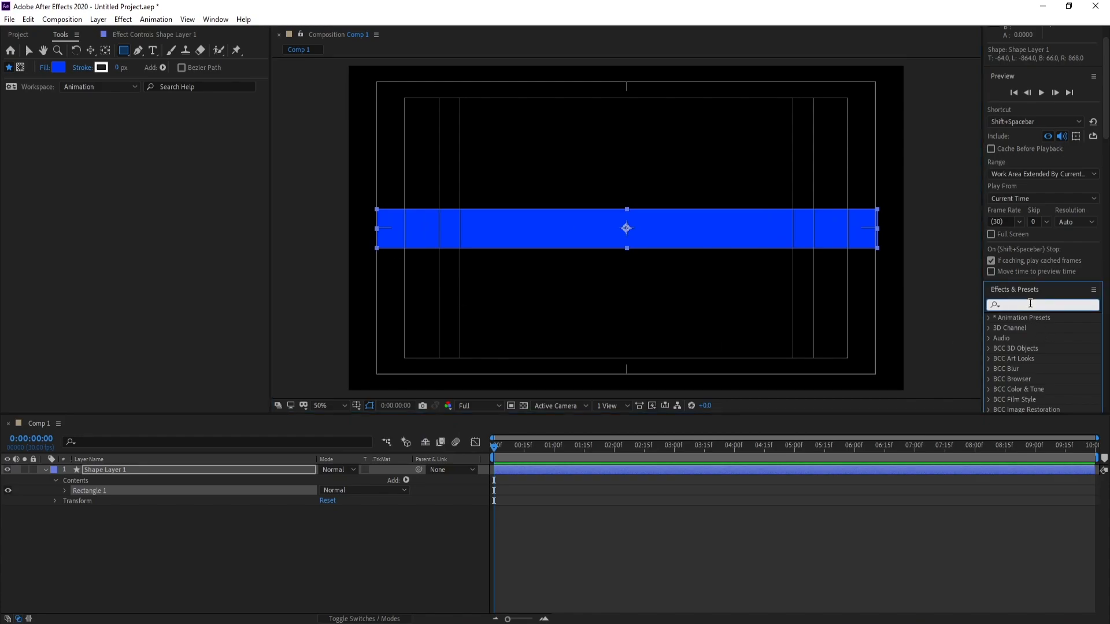
pyautogui.write('fract')
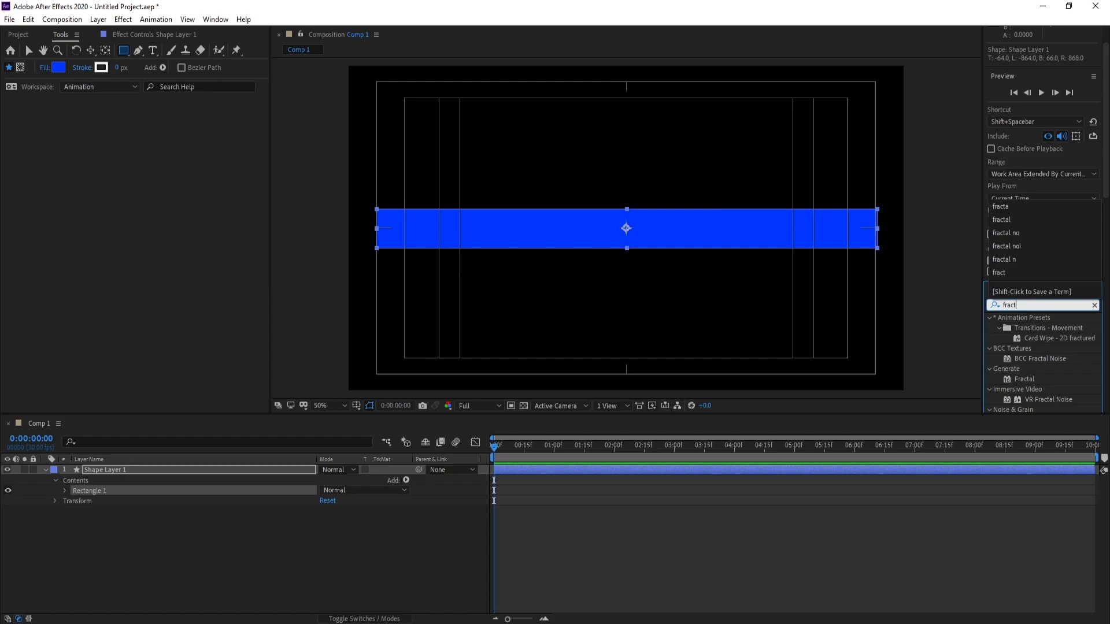
pyautogui.write('a')
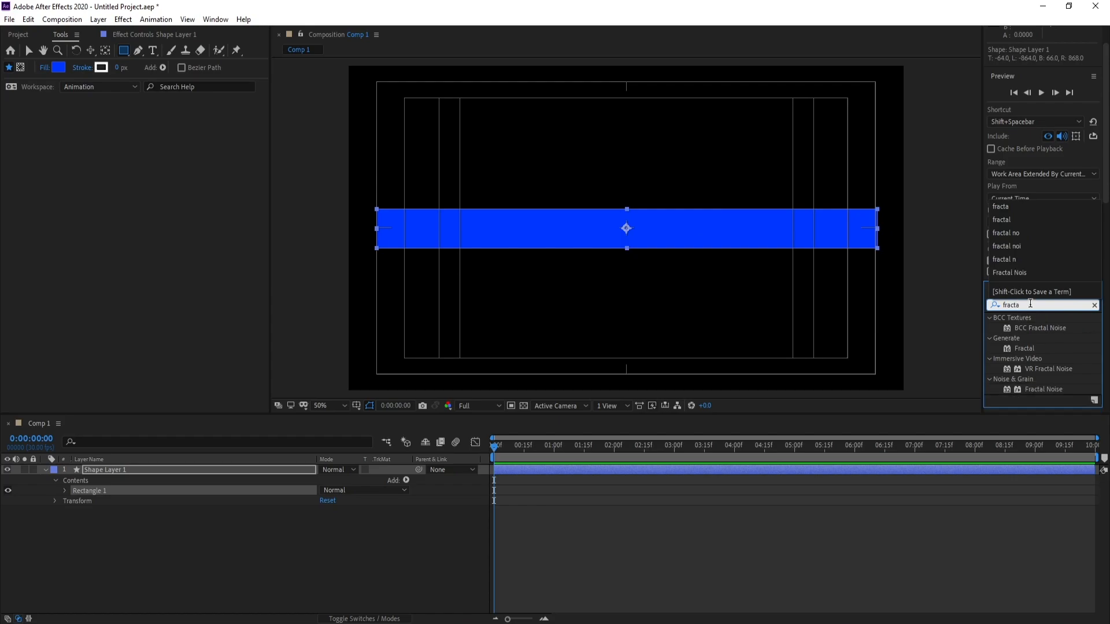
pyautogui.doubleClick(1043, 389)
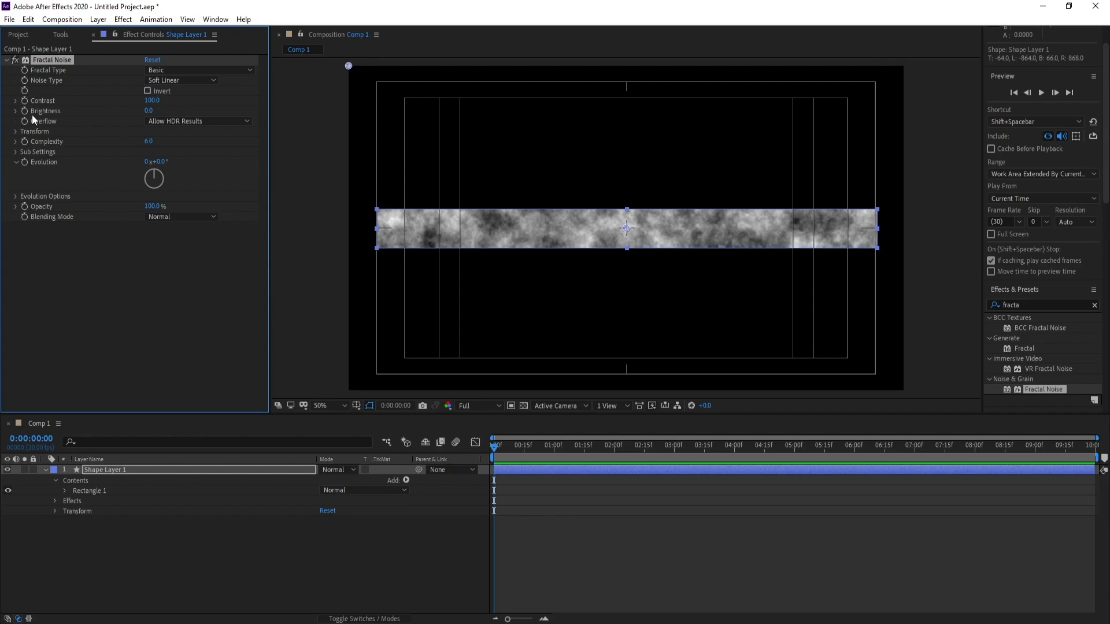
# Set the Fractal Noise contrast to 250 and brightness to 5
pyautogui.click(154, 101)
pyautogui.write('250')
pyautogui.press('Return')
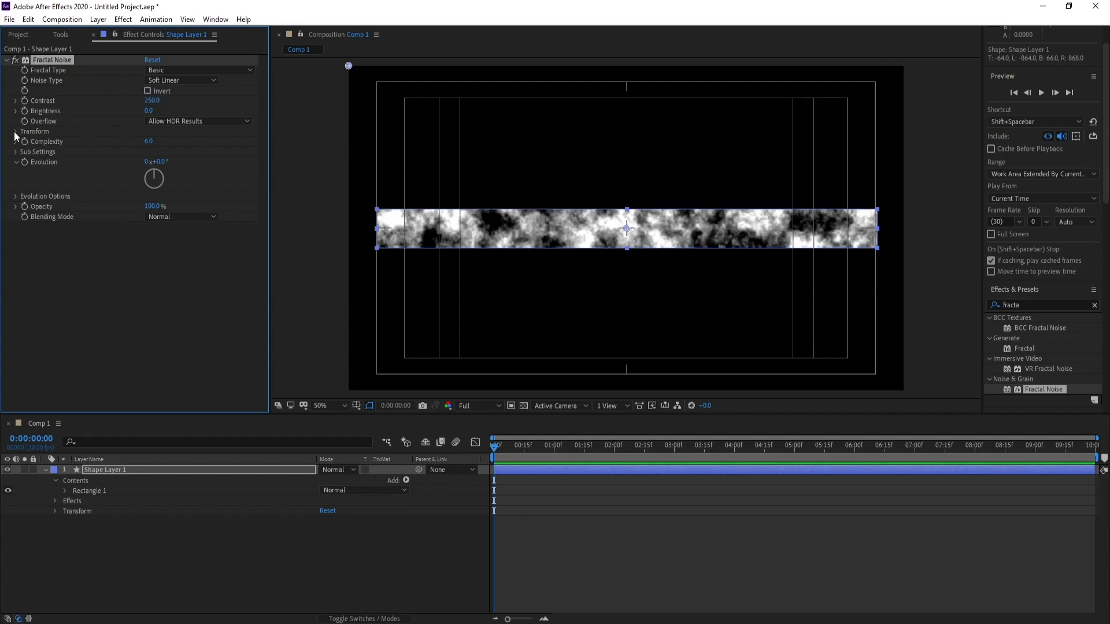
pyautogui.click(148, 110)
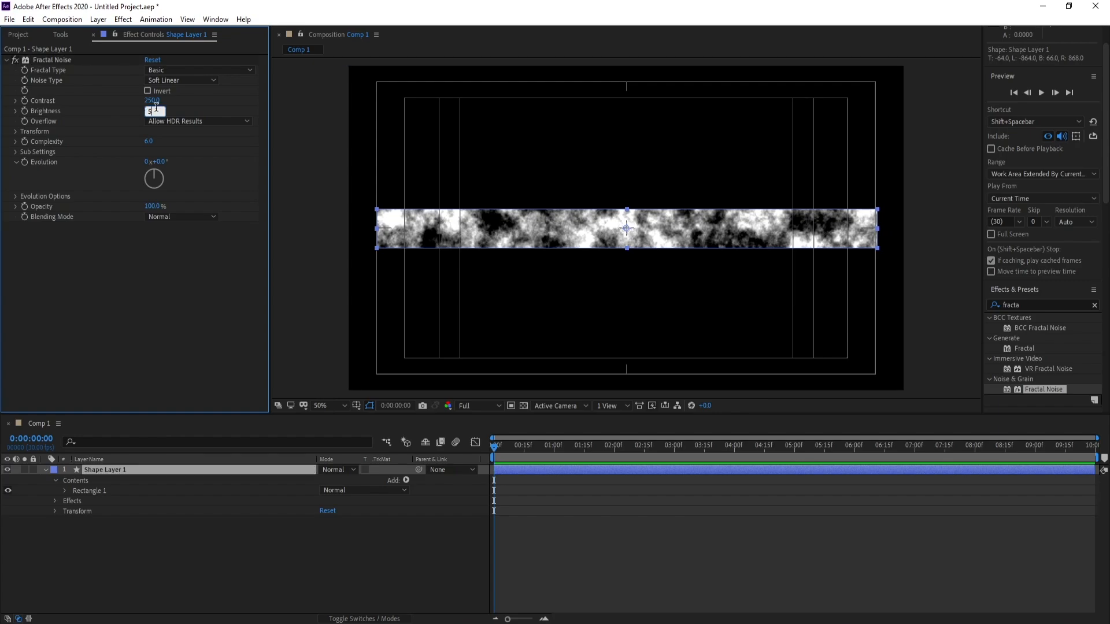
pyautogui.press('Return')
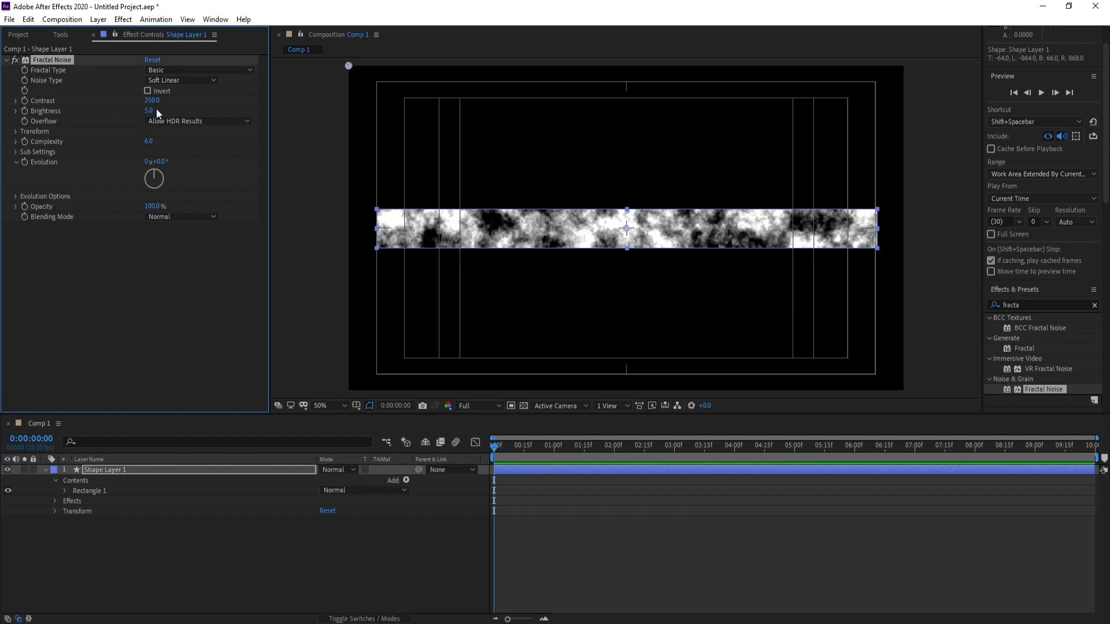
# Change the Fractal Noise overflow to Wrap Back and set its complexity to 1
pyautogui.click(196, 122)
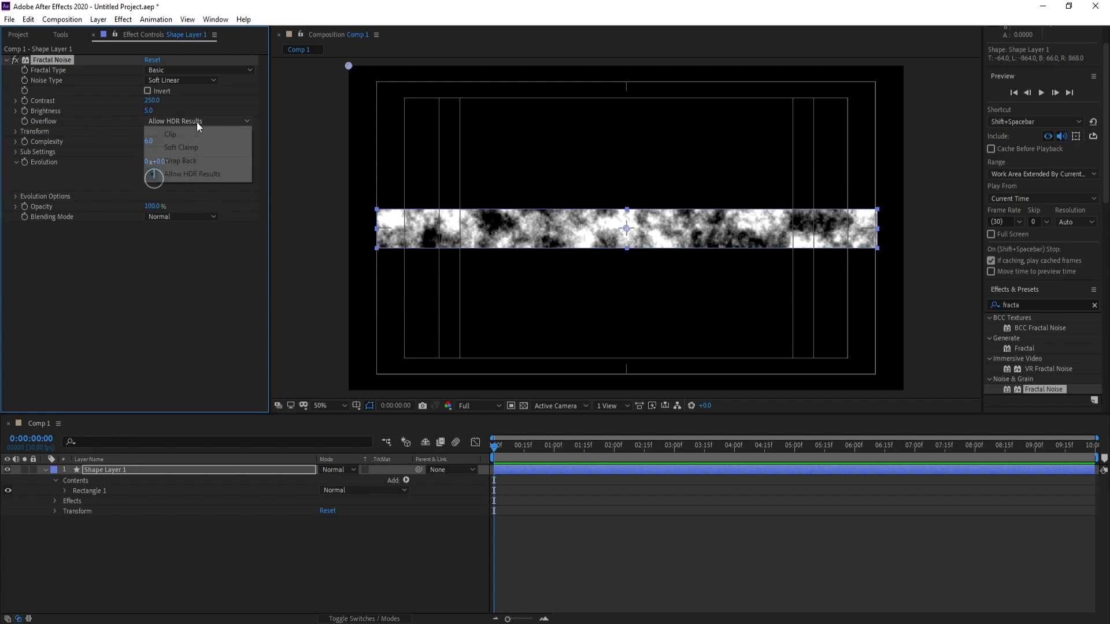
pyautogui.click(202, 159)
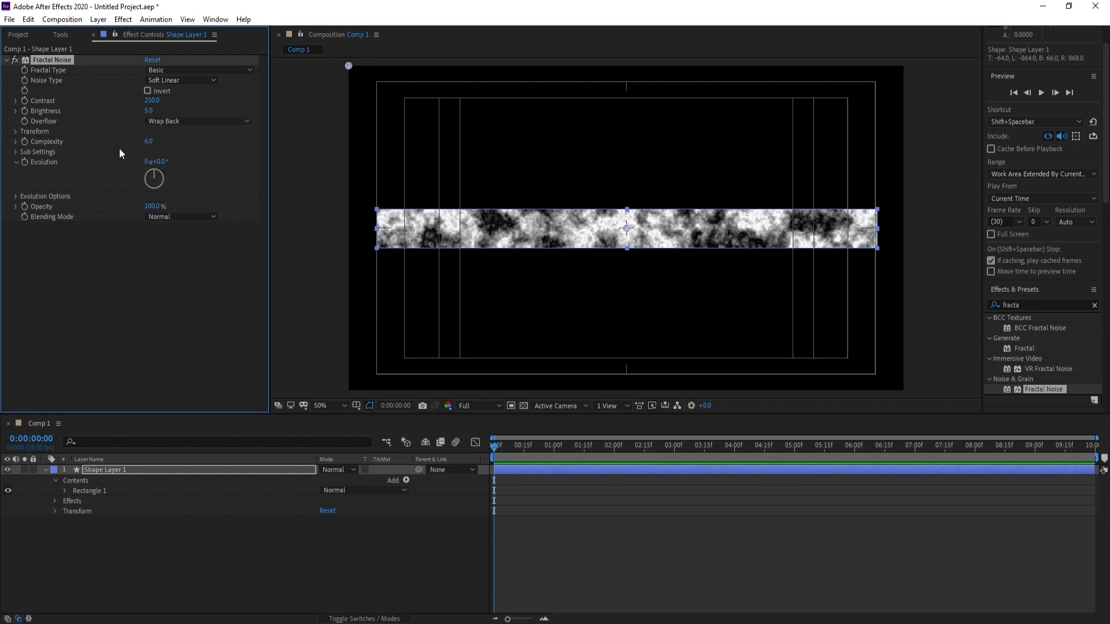
pyautogui.click(149, 142)
pyautogui.write('1')
pyautogui.press('Return')
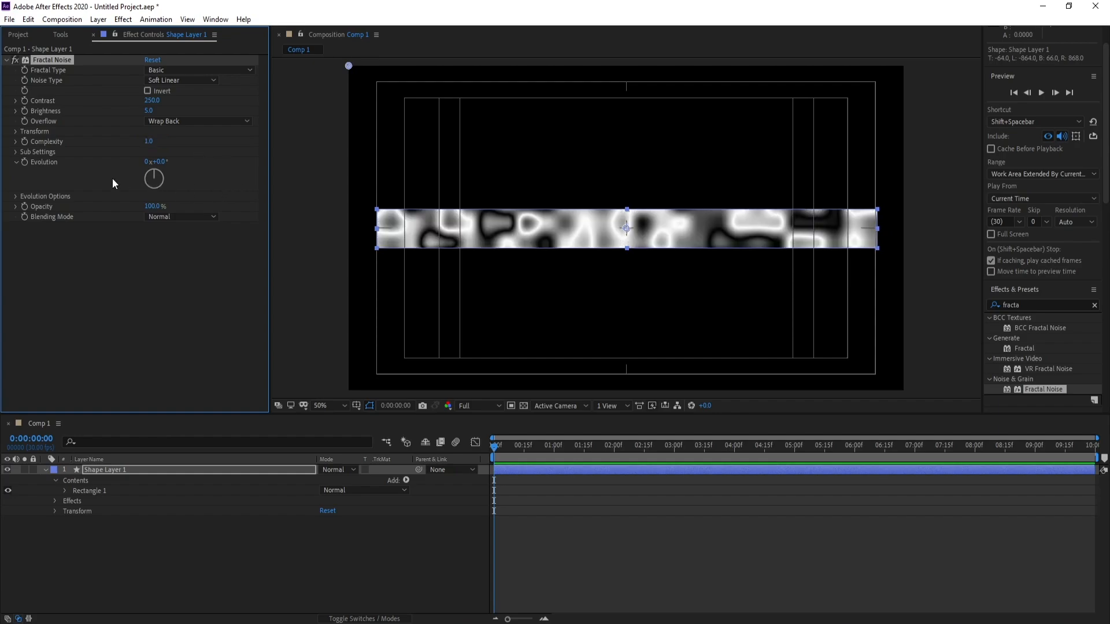
# Turn off uniform scaling for the Fractal Noise and set its scale width to 250 and scale height to 1
pyautogui.click(16, 133)
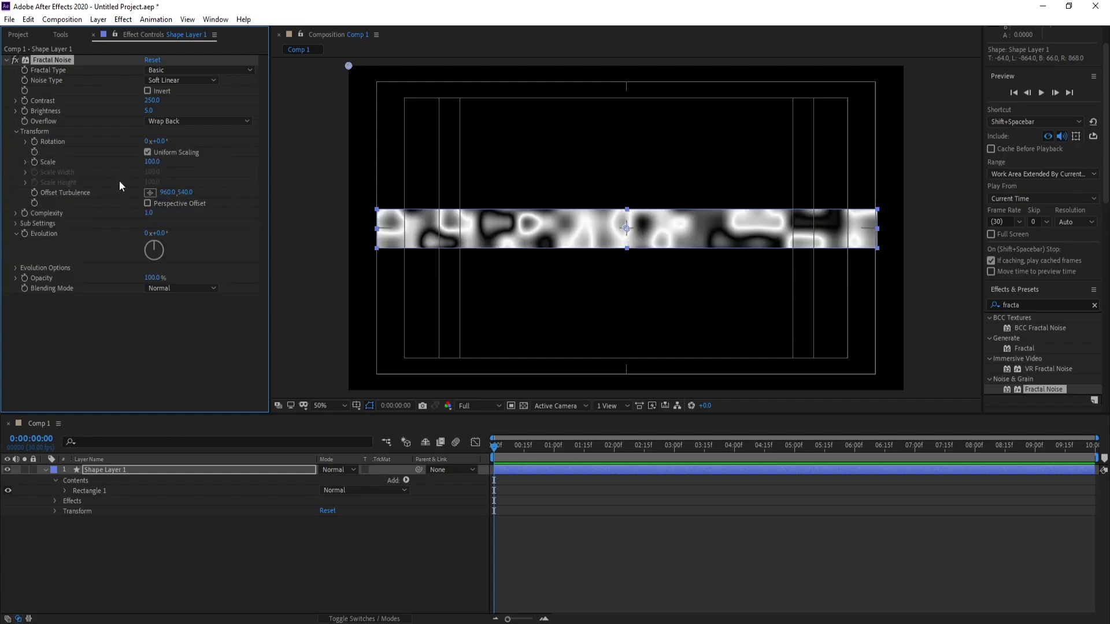
pyautogui.click(148, 151)
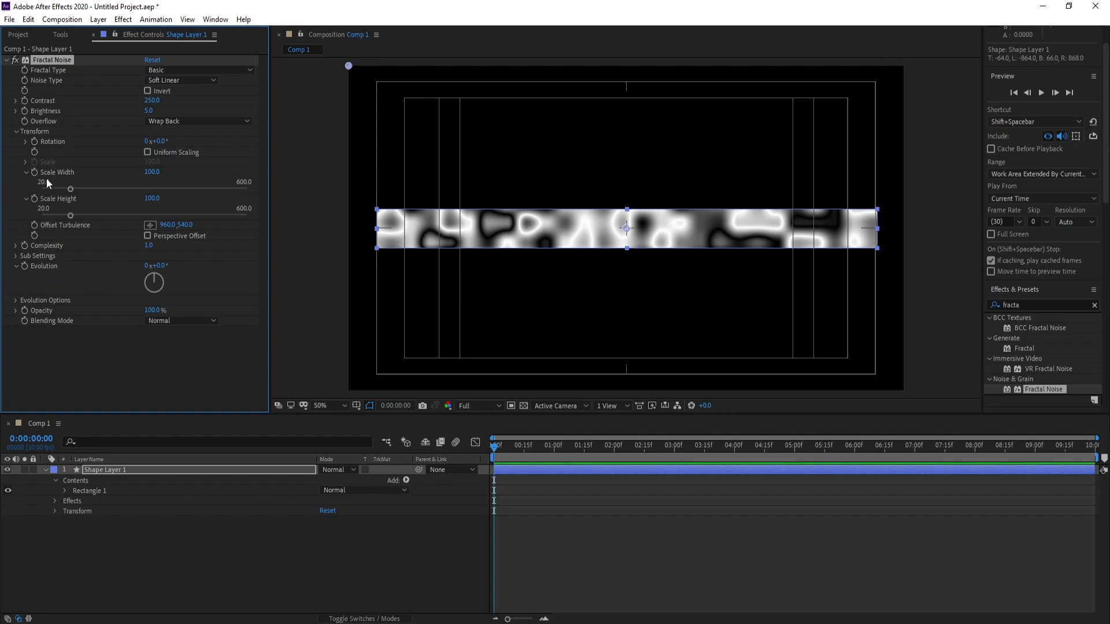
pyautogui.click(148, 172)
pyautogui.write('250')
pyautogui.press('Return')
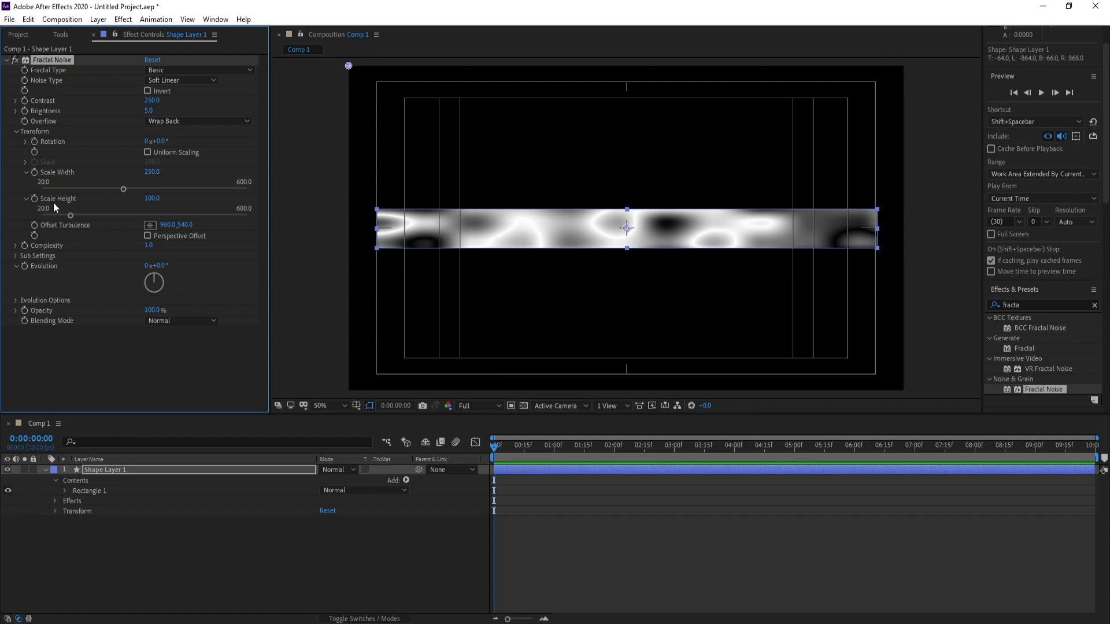
pyautogui.click(152, 199)
pyautogui.write('1')
pyautogui.press('Return')
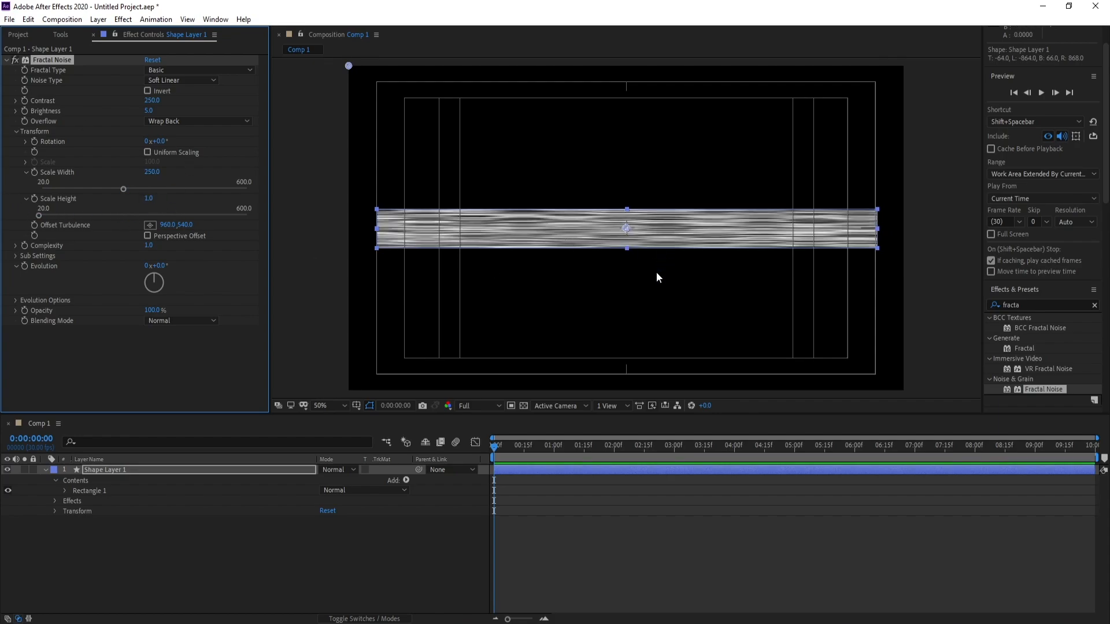
# Keyframe Offset Turbulence from 960, 540 at the first frame to 2333, 540 at 0:00:09:29, and preview the motion
pyautogui.click(494, 452)
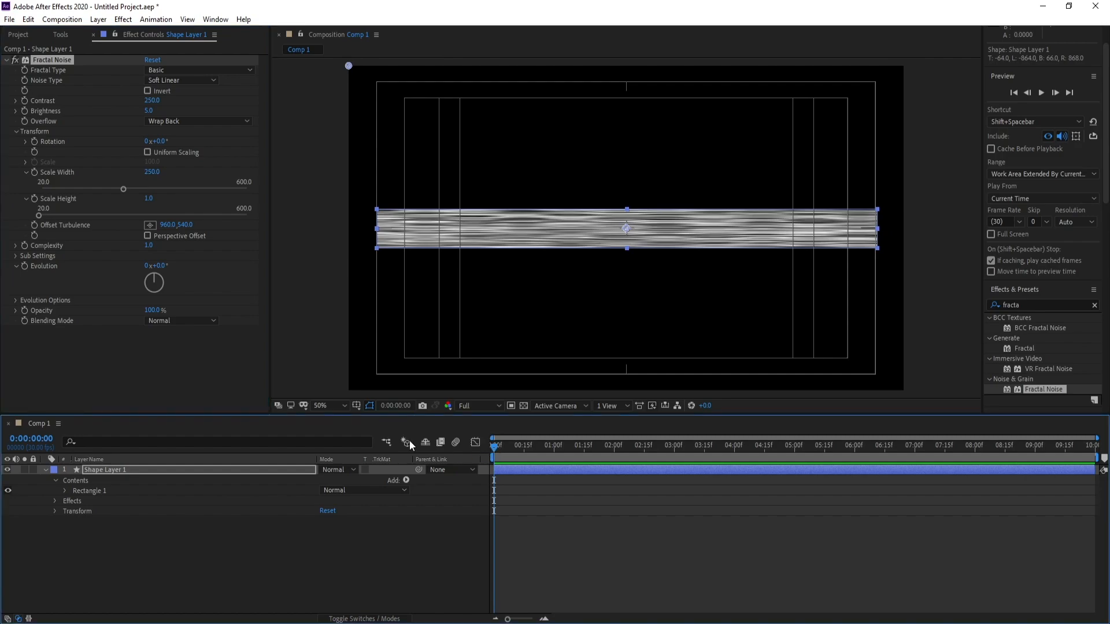
pyautogui.click(34, 224)
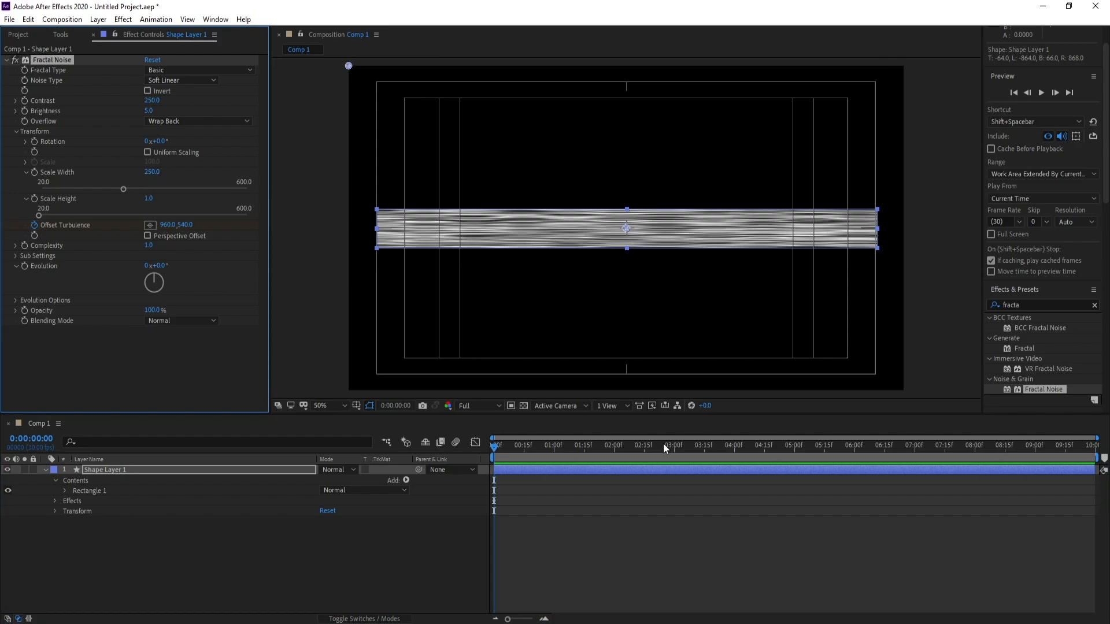
pyautogui.moveTo(698, 452); pyautogui.dragTo(1108, 455)
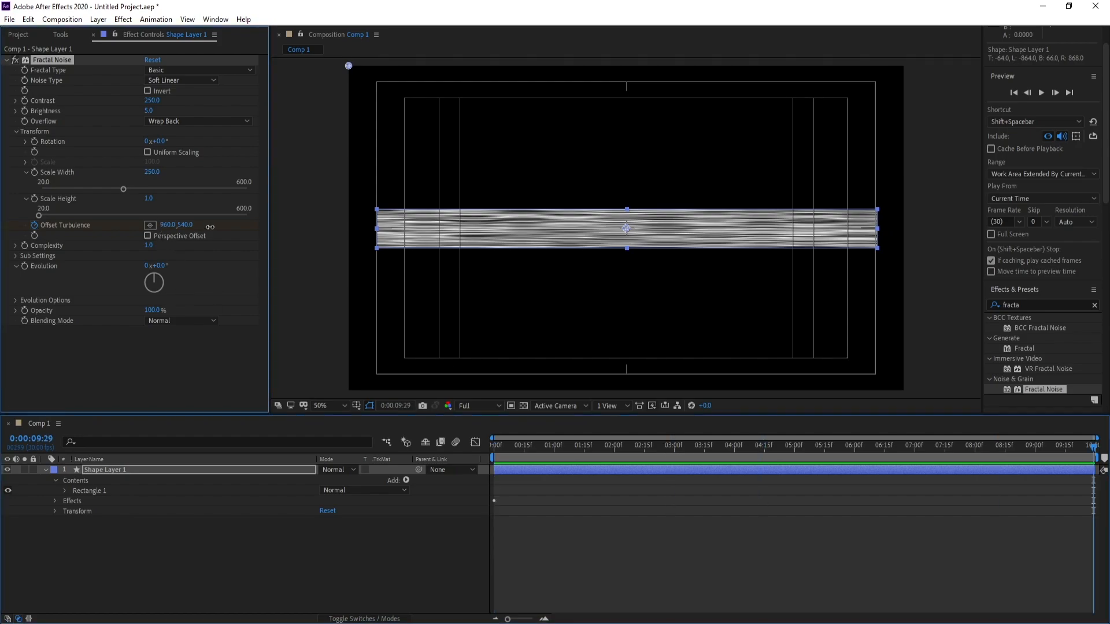
pyautogui.moveTo(210, 227); pyautogui.dragTo(503, 227)
pyautogui.moveTo(166, 225)
pyautogui.mouseDown()
pyautogui.moveTo(445, 237)
pyautogui.moveTo(603, 259)
pyautogui.mouseUp()
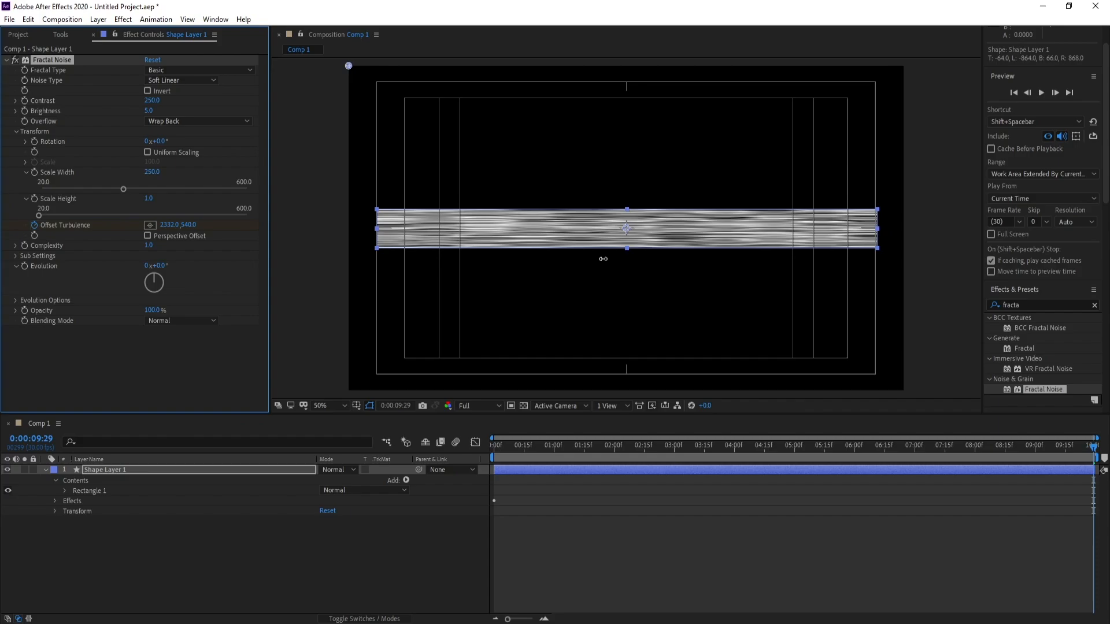
pyautogui.click(711, 445)
pyautogui.press('space')
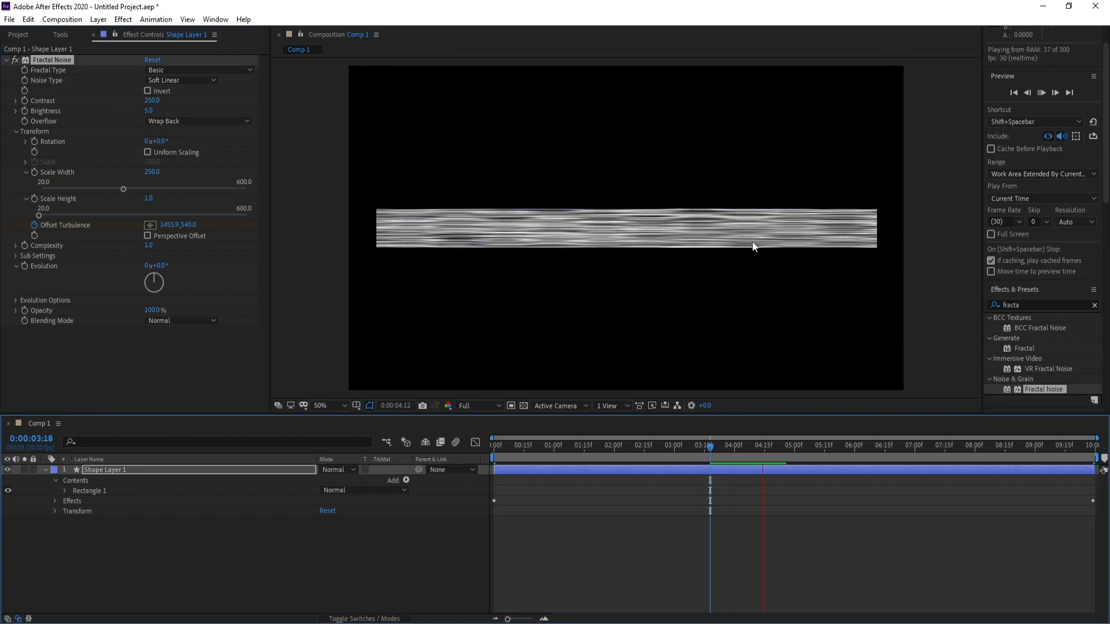
pyautogui.press('space')
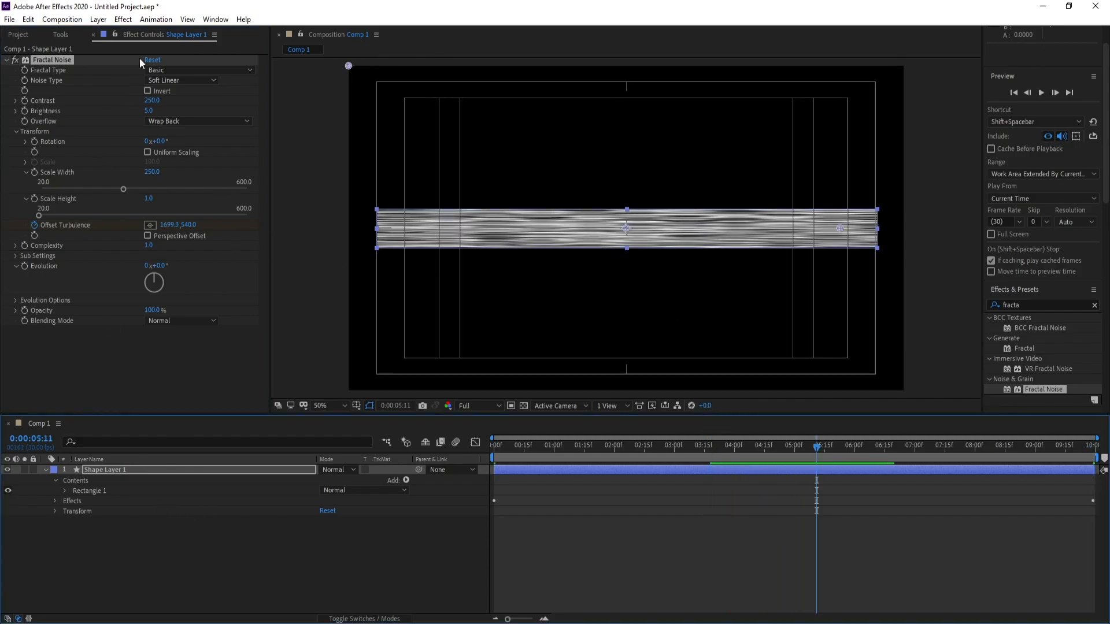
# Apply a Fast Box Blur effect to the shape layer with a blur radius of 6
pyautogui.click(123, 21)
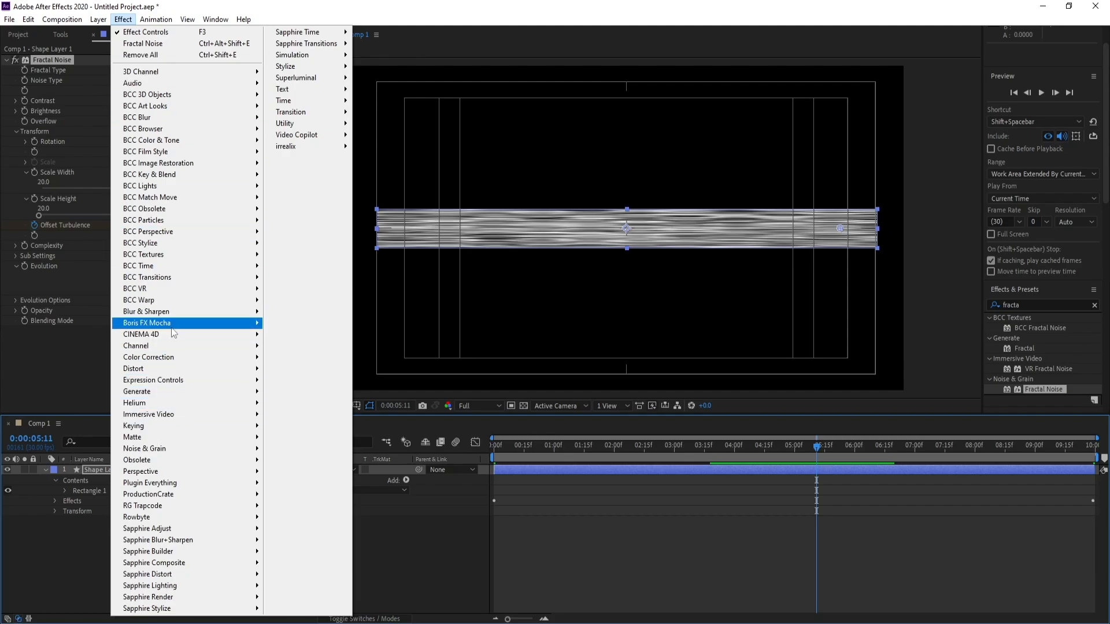
pyautogui.moveTo(173, 316)
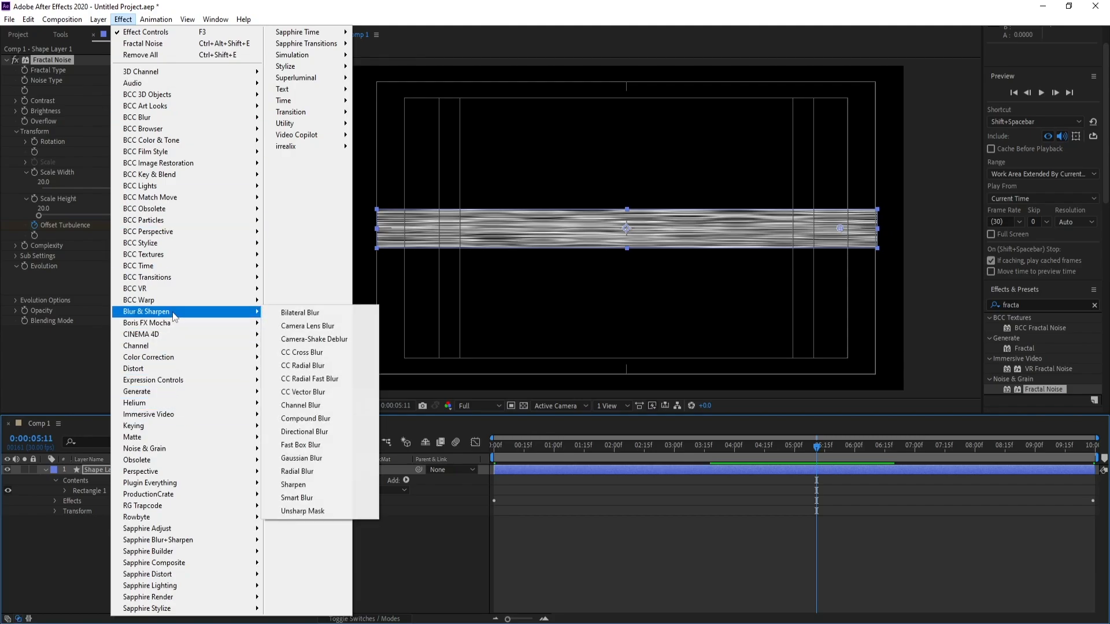
pyautogui.click(340, 446)
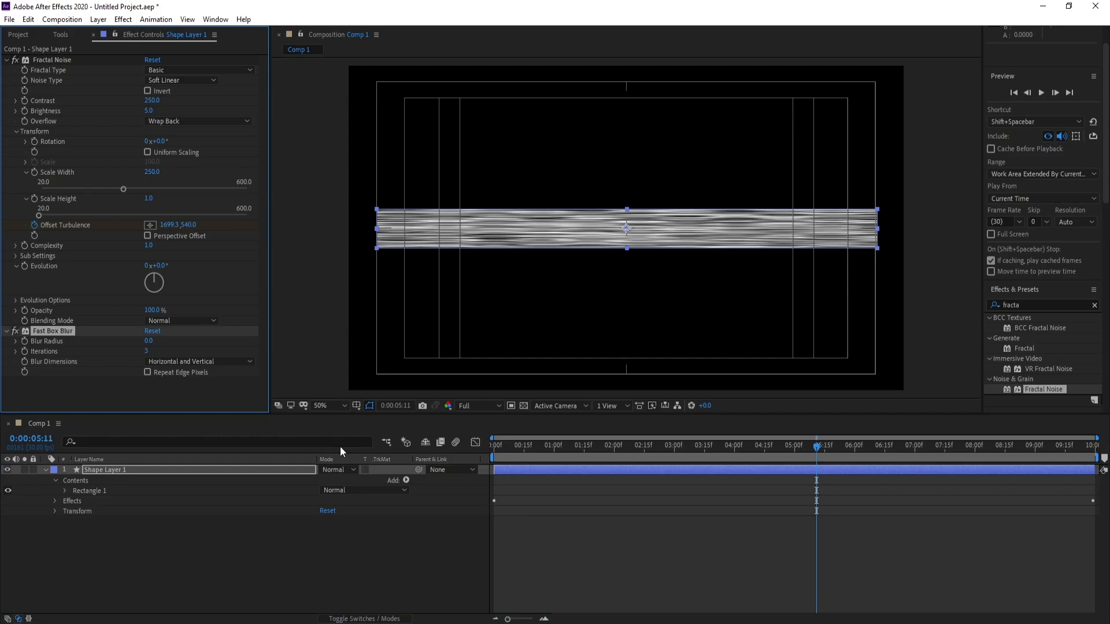
pyautogui.click(151, 342)
pyautogui.write('6')
pyautogui.press('Return')
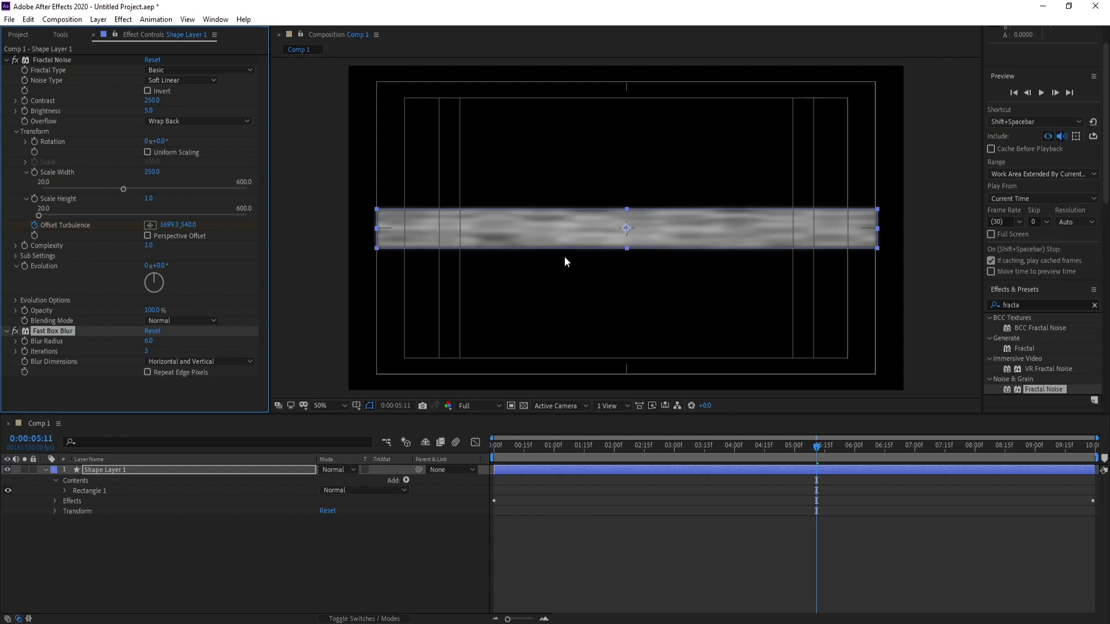
# Pre-compose the shape layer as Shape Layer 1 Comp 1, moving all attributes into the new composition
pyautogui.click(45, 470)
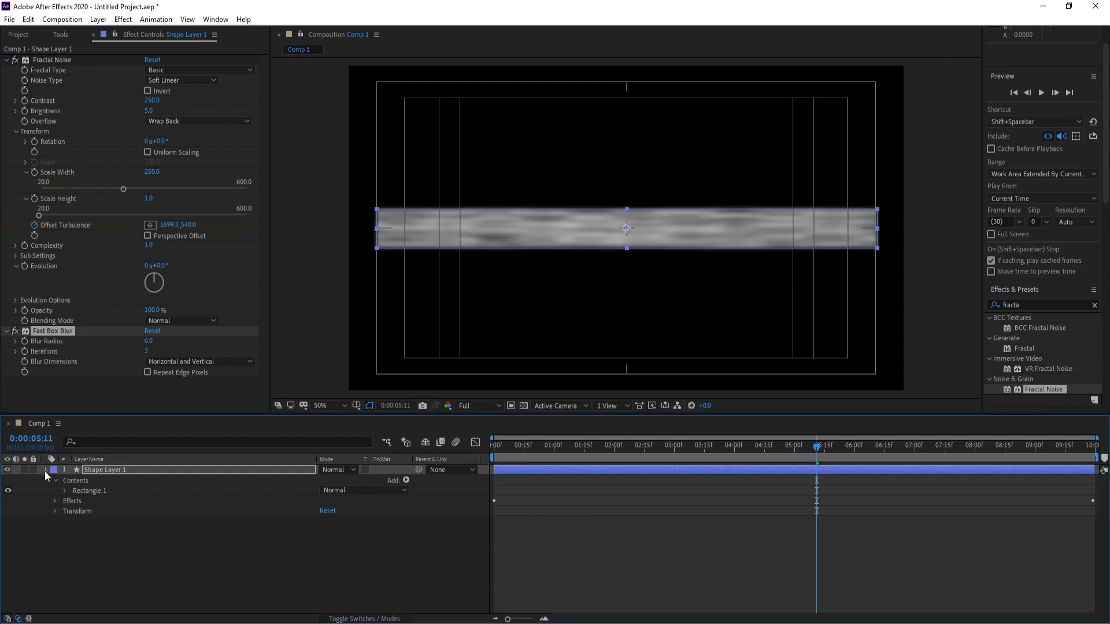
pyautogui.rightClick(102, 468)
pyautogui.click(145, 415)
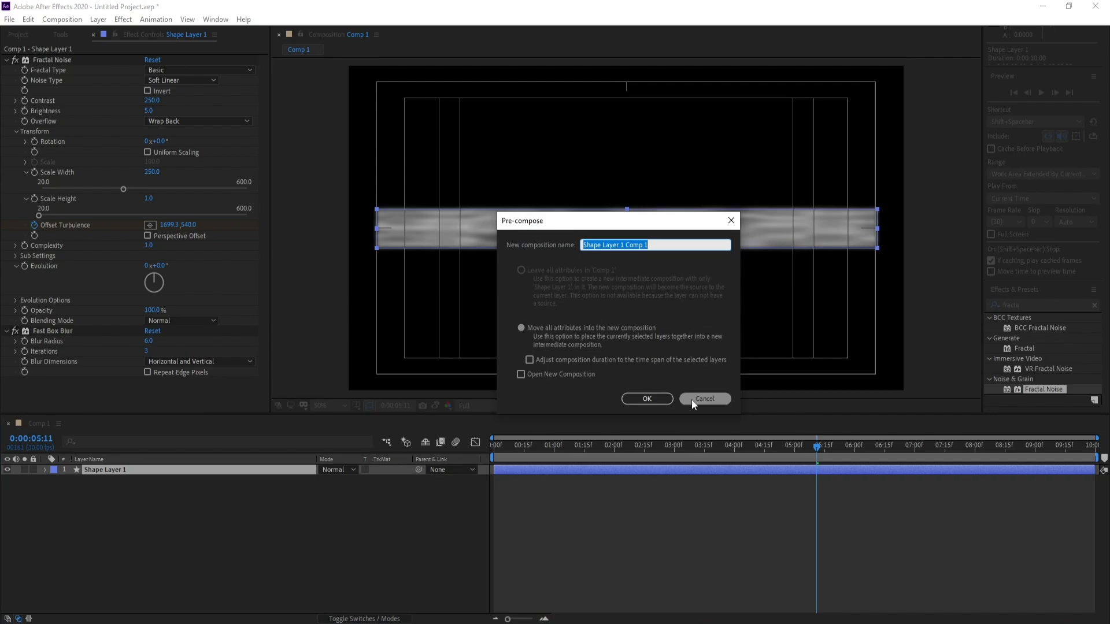
pyautogui.click(659, 399)
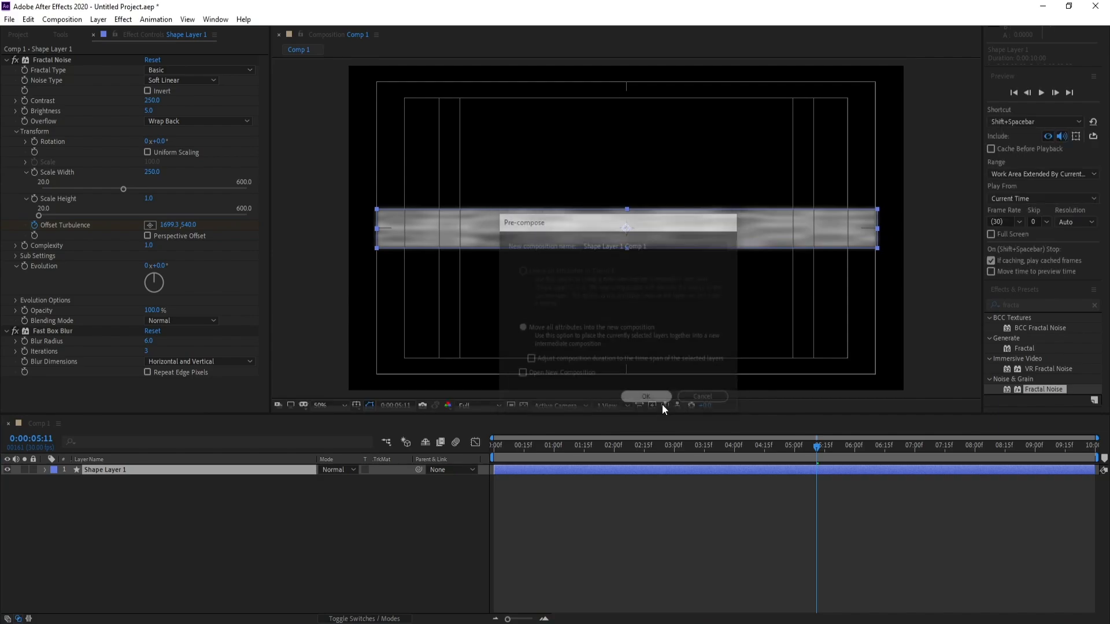
# Apply the CC Ball Action effect to the Shape Layer 1 Comp 1 layer
pyautogui.click(97, 470)
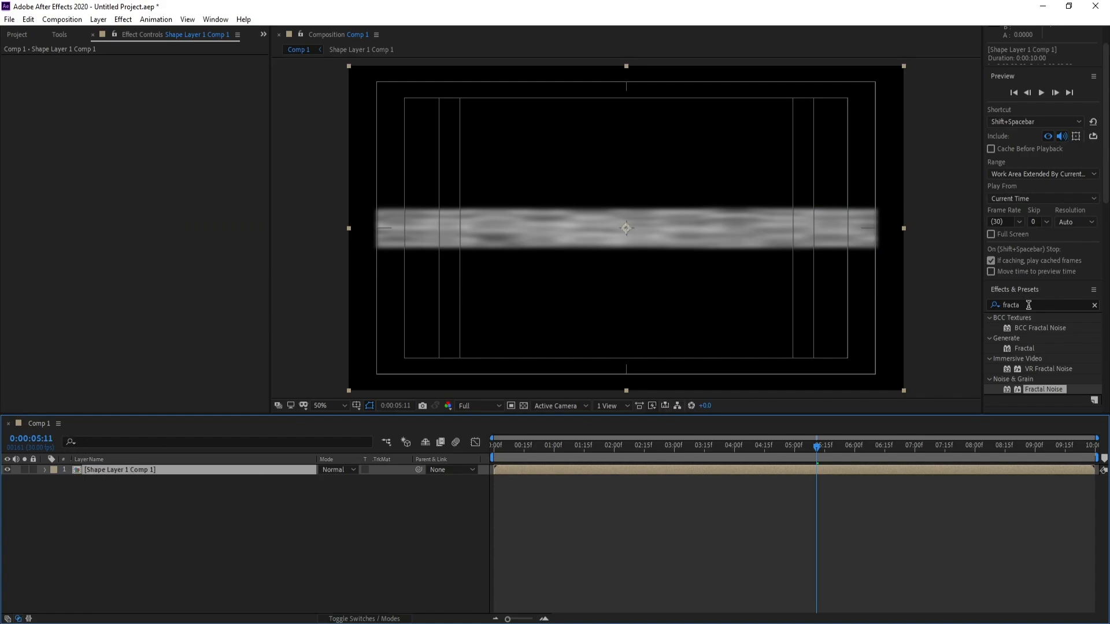
pyautogui.moveTo(1023, 305); pyautogui.dragTo(911, 303)
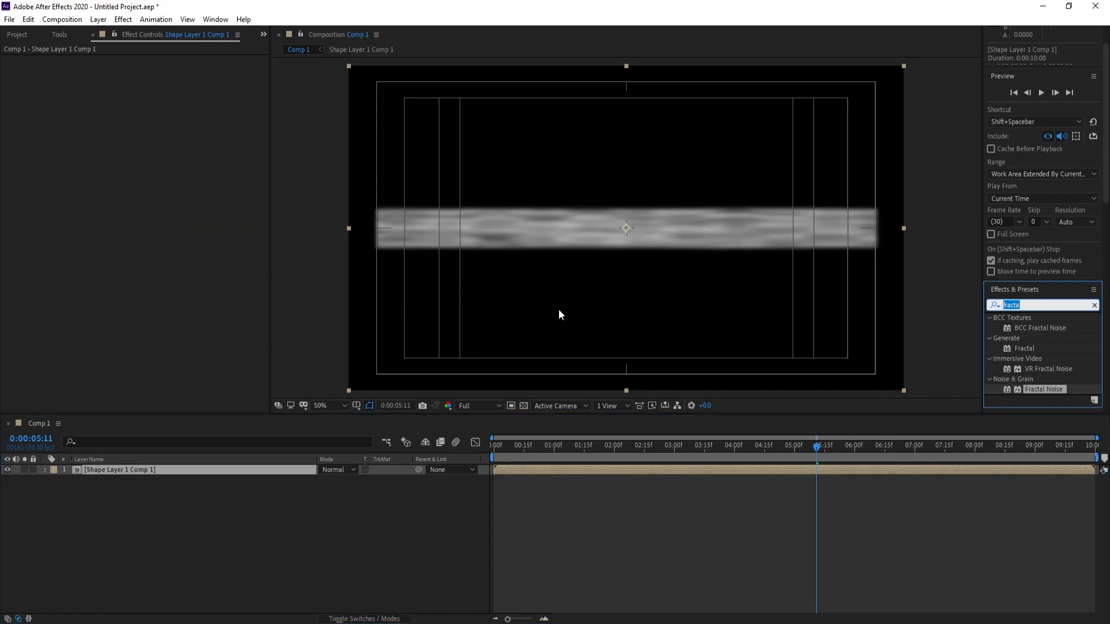
pyautogui.write('cc')
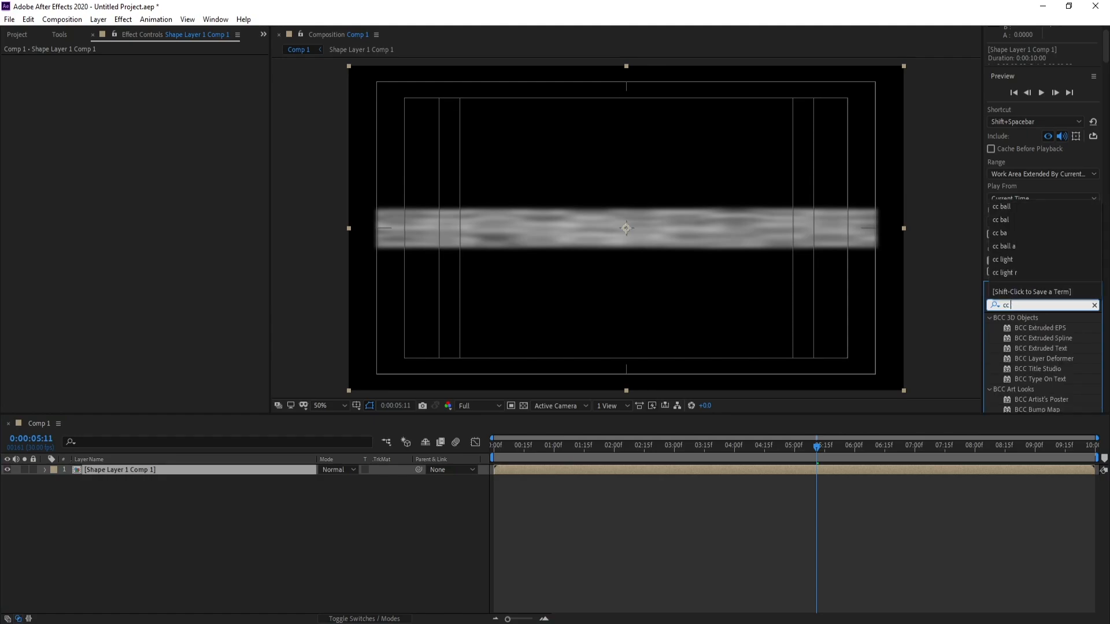
pyautogui.write(' ball')
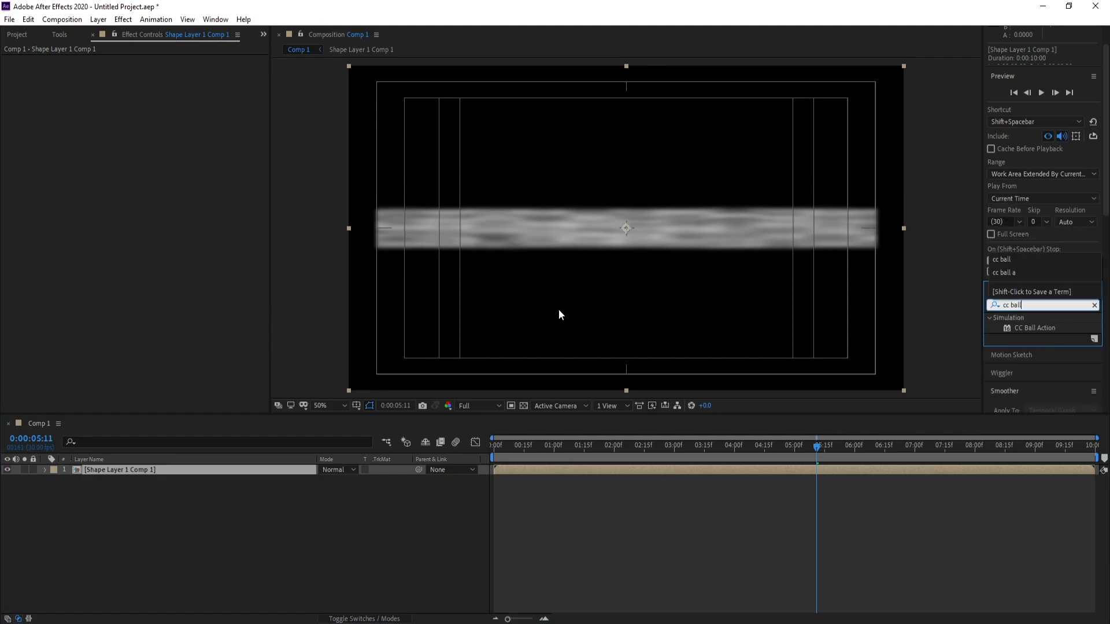
pyautogui.doubleClick(1022, 326)
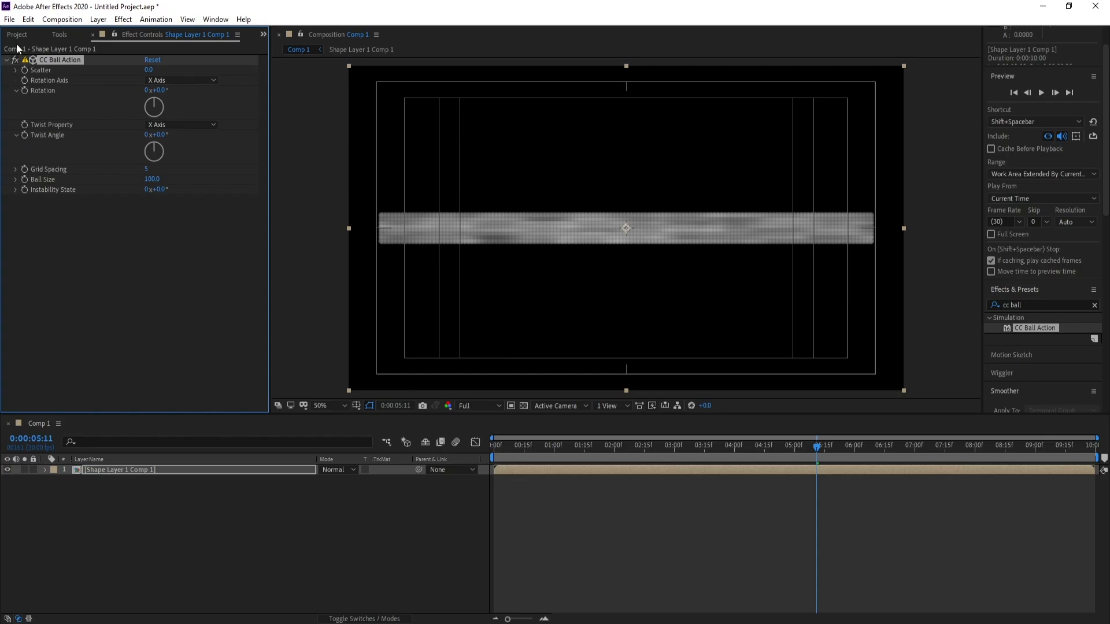
# Import the photo DC7A6090.jpg into the project
pyautogui.click(9, 19)
pyautogui.moveTo(78, 190)
pyautogui.click(199, 183)
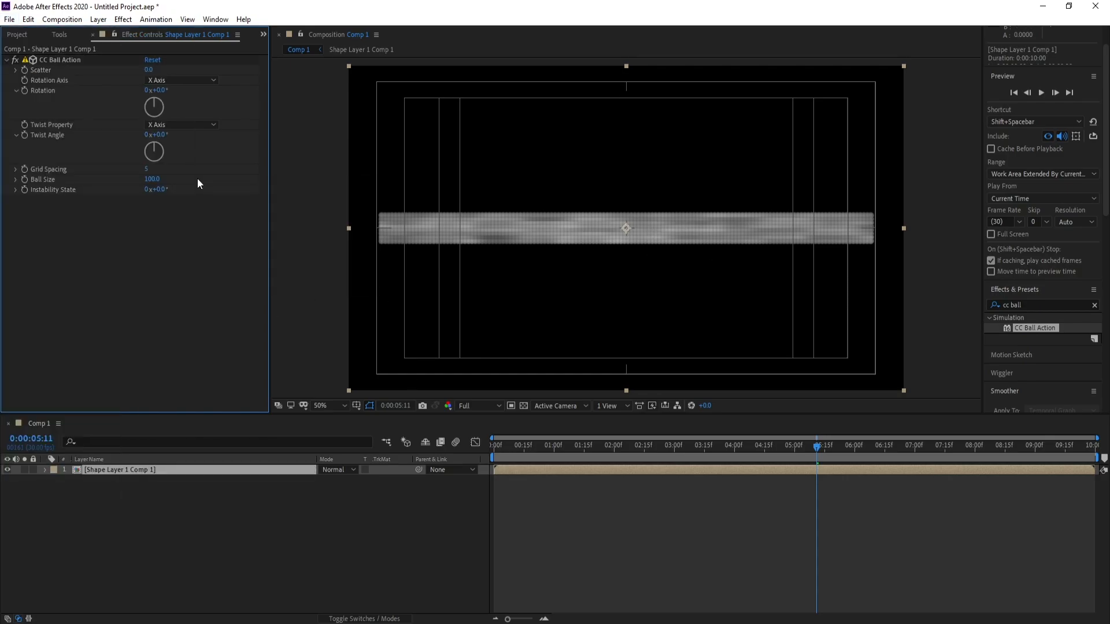
pyautogui.click(10, 19)
pyautogui.click(362, 190)
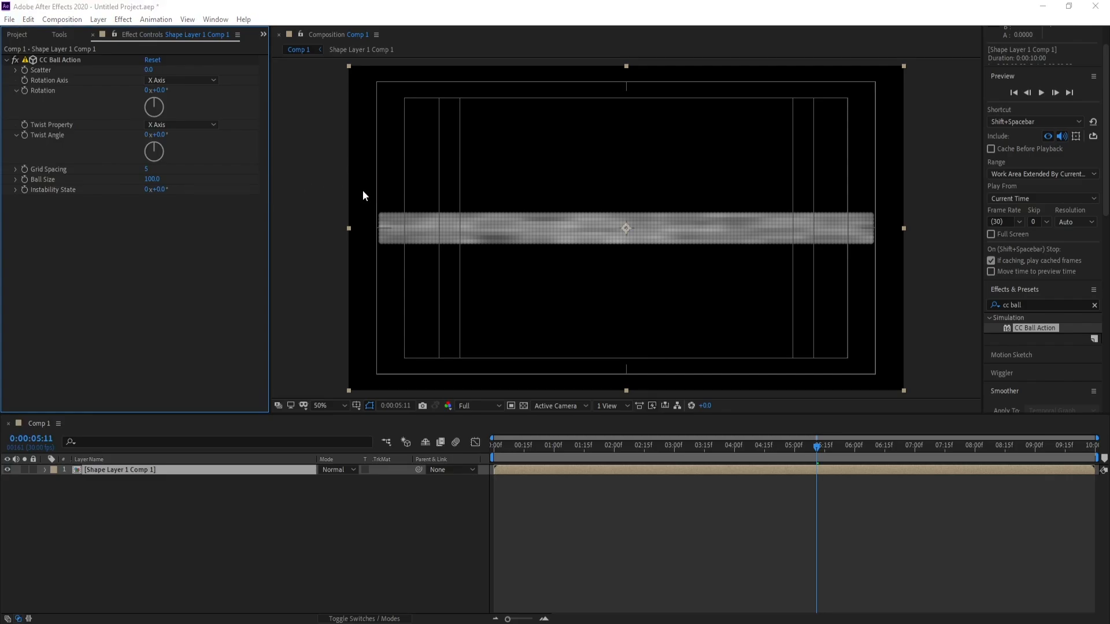
pyautogui.doubleClick(238, 104)
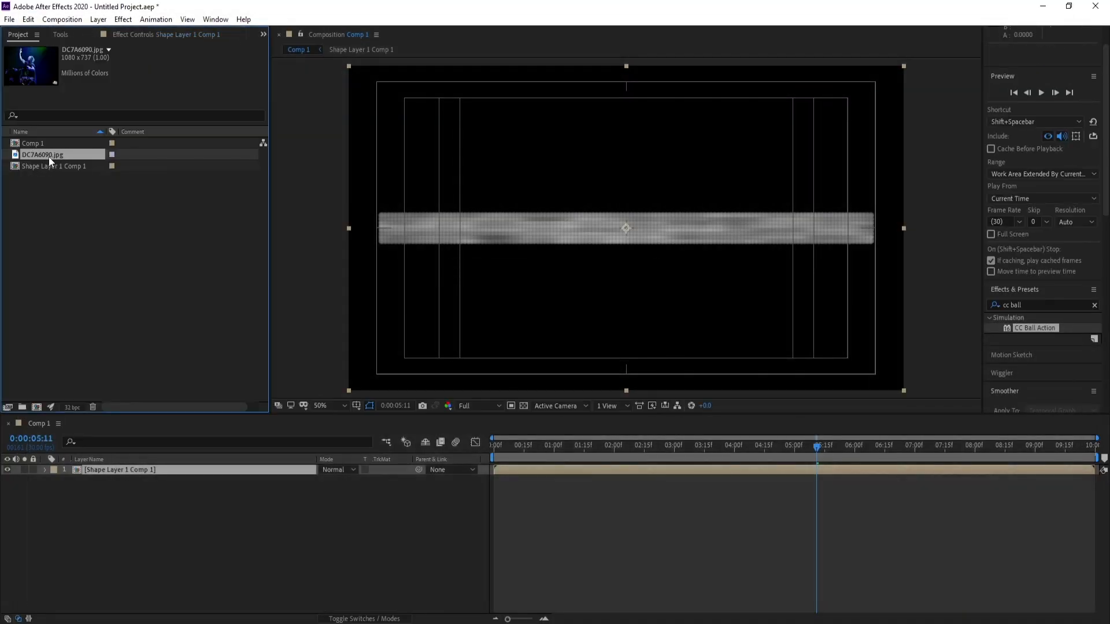
# Place DC7A6090.jpg beneath the shape comp, scale it to 182%, and move it down to position 972, 664
pyautogui.moveTo(49, 157); pyautogui.dragTo(160, 538)
pyautogui.press('s')
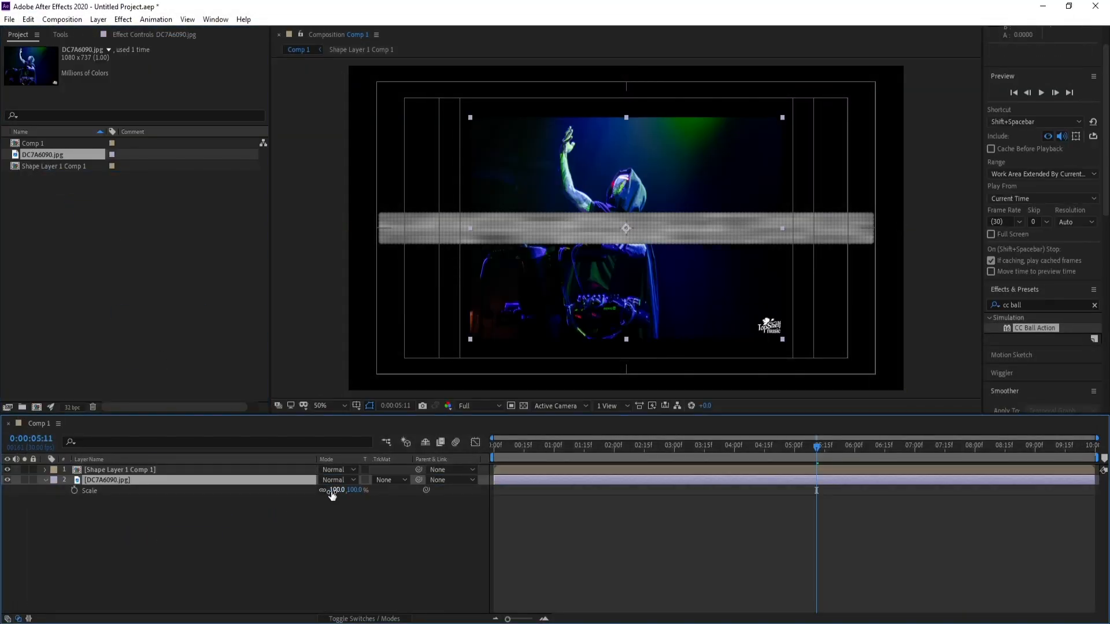
pyautogui.moveTo(332, 493)
pyautogui.mouseDown()
pyautogui.moveTo(381, 494)
pyautogui.moveTo(345, 493)
pyautogui.mouseUp()
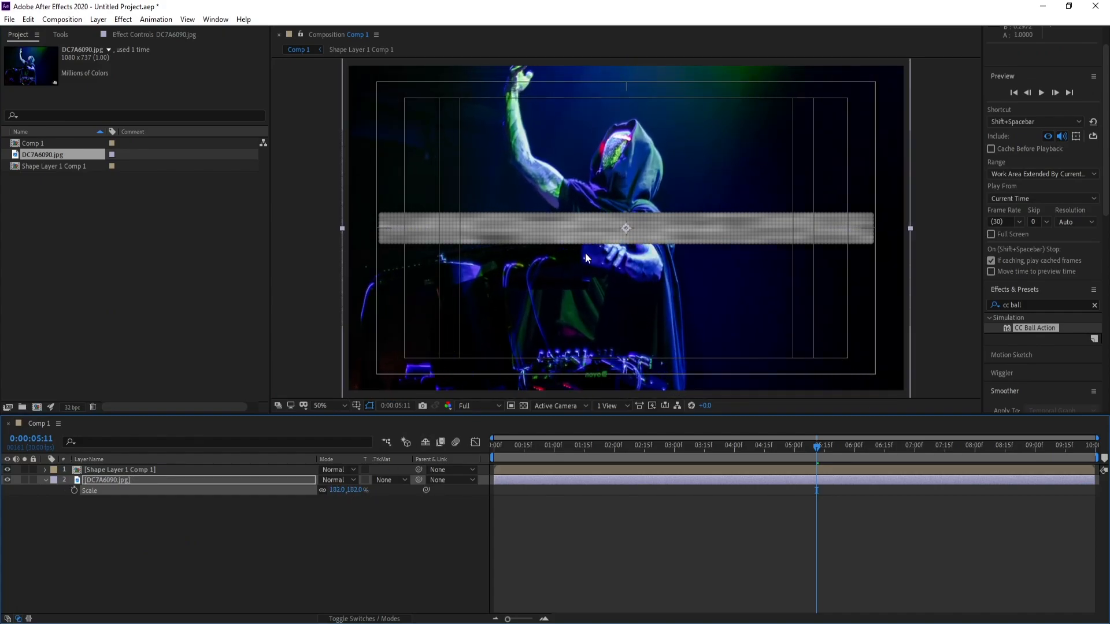
pyautogui.moveTo(595, 166); pyautogui.dragTo(598, 198)
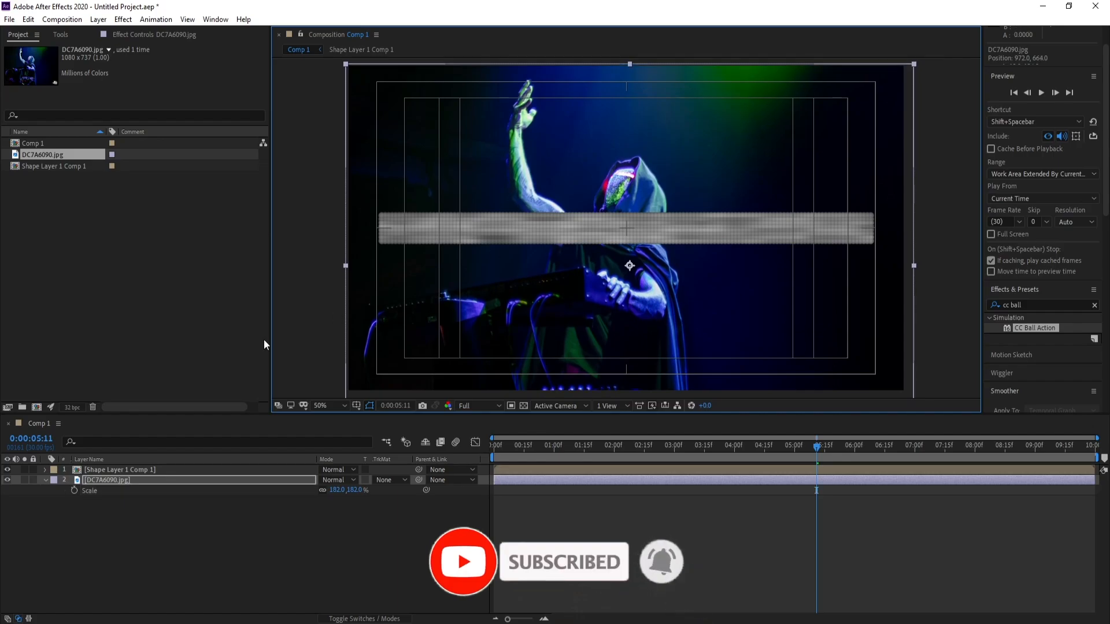
# Set the shape comp's CC Ball Action twist property to Brightness and its twist angle to 1x+187°
pyautogui.click(116, 480)
pyautogui.click(119, 471)
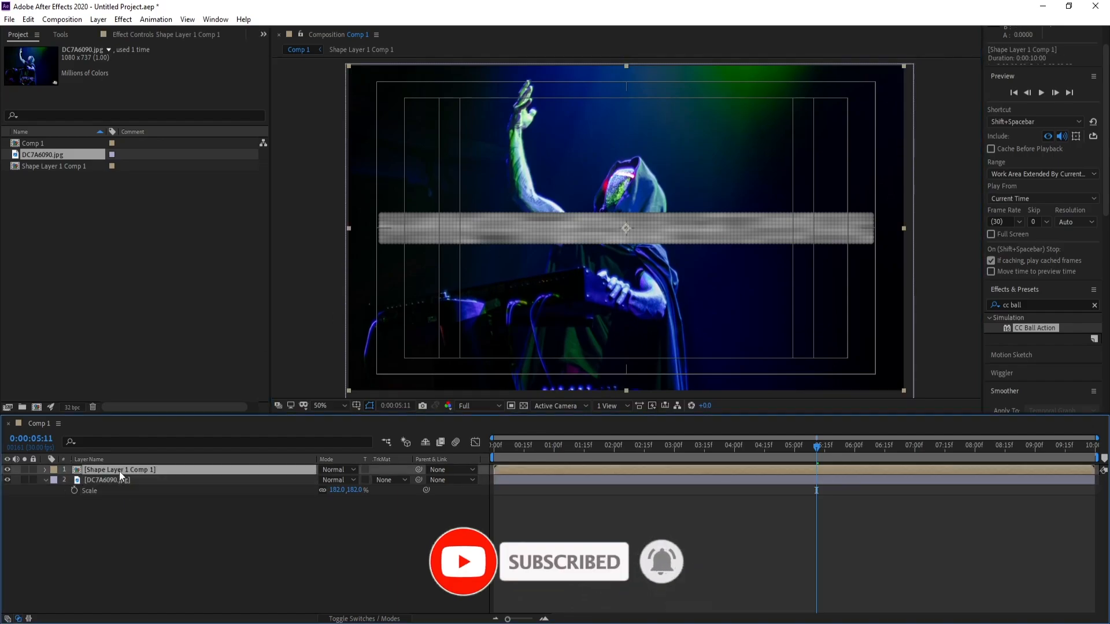
pyautogui.click(123, 34)
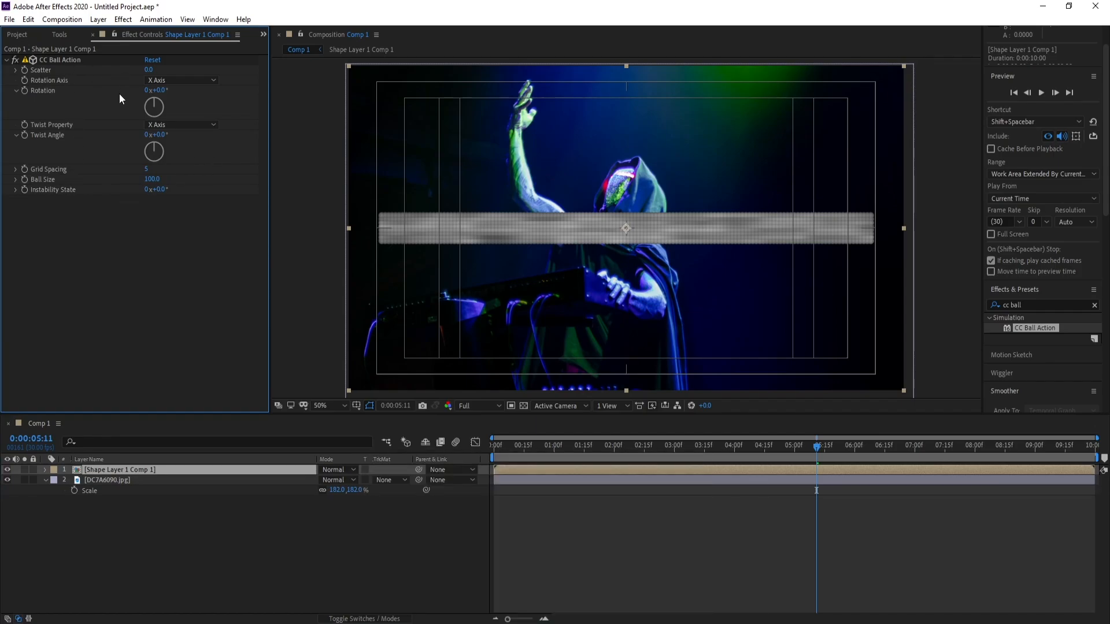
pyautogui.click(175, 126)
pyautogui.click(194, 256)
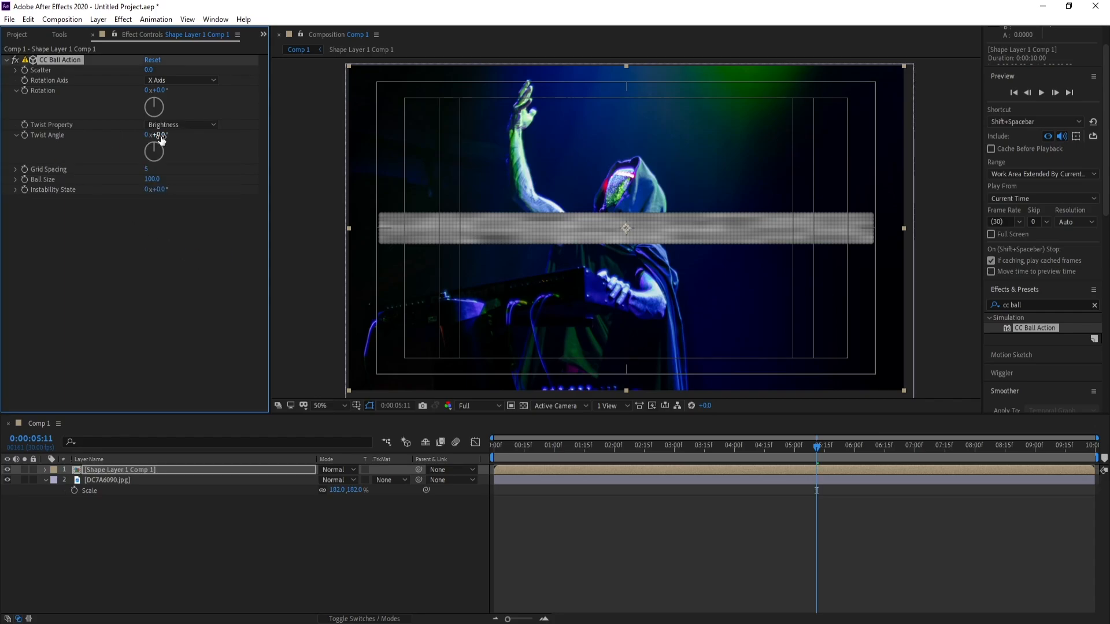
pyautogui.moveTo(158, 135); pyautogui.dragTo(485, 148)
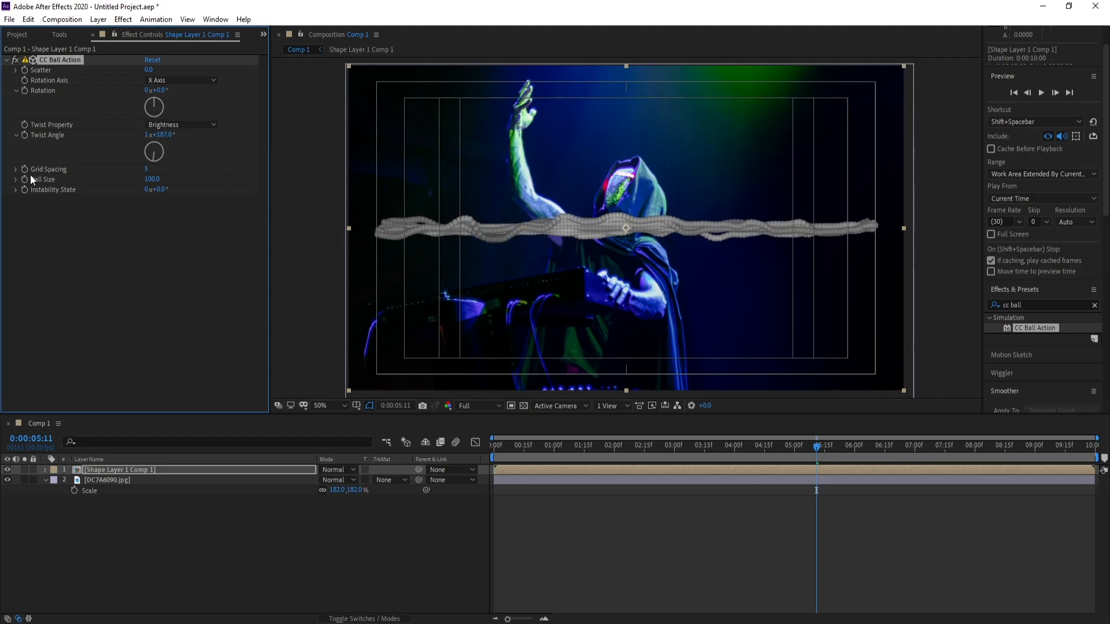
# Set the CC Ball Action grid spacing to 0 and ball size to 60
pyautogui.click(148, 170)
pyautogui.write('0')
pyautogui.press('Return')
pyautogui.click(152, 180)
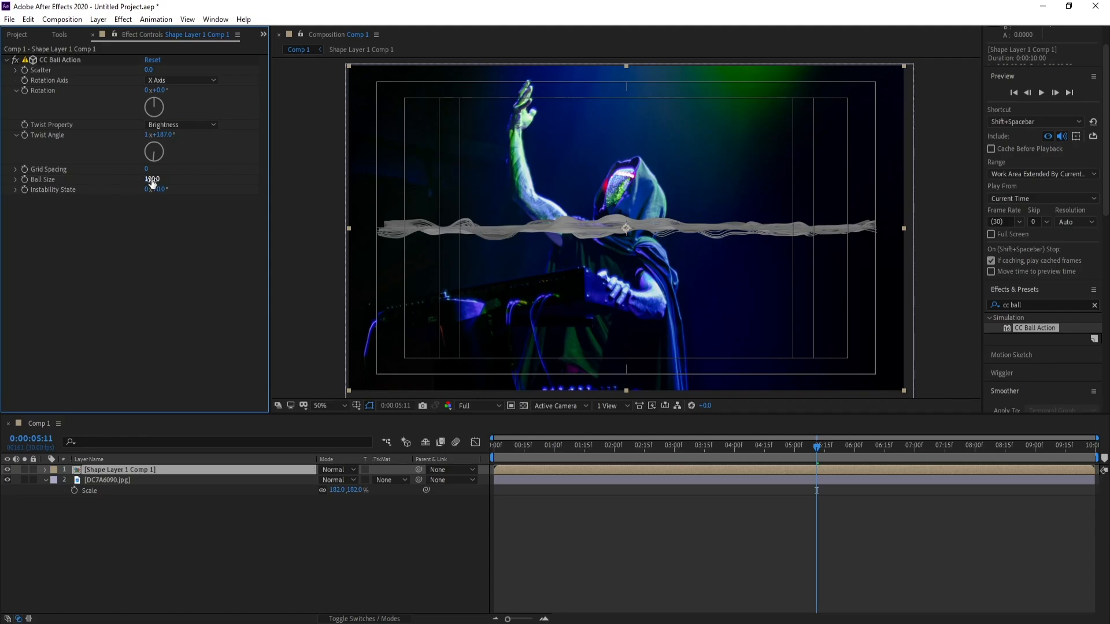
pyautogui.write('60')
pyautogui.press('Return')
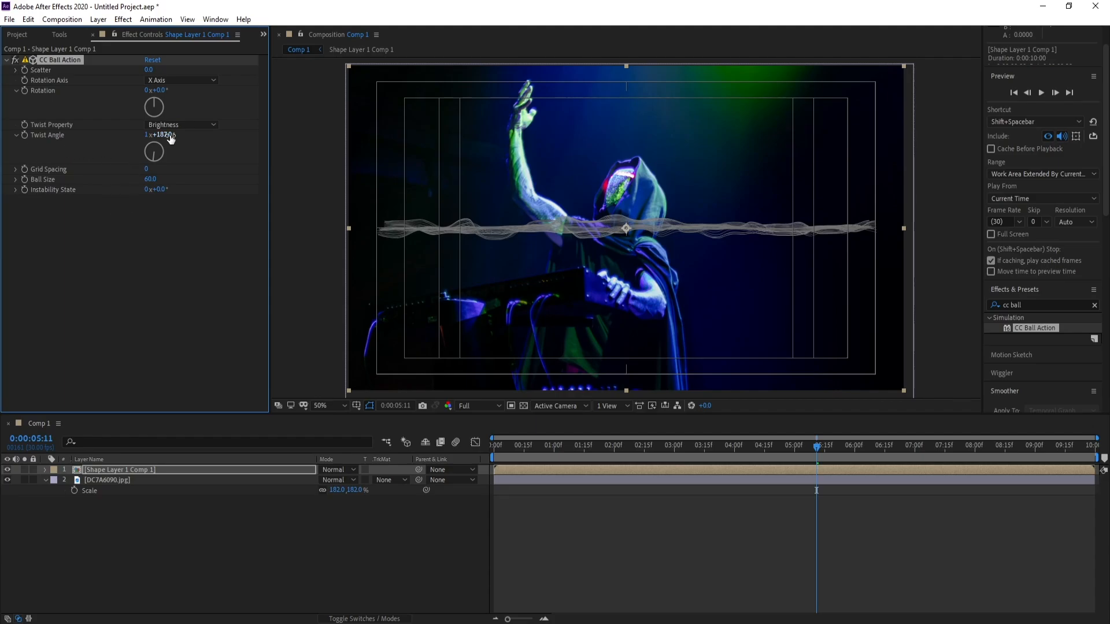
# Increase the CC Ball Action twist angle to 3x+20° and set its rotation to 291°
pyautogui.moveTo(171, 139); pyautogui.dragTo(489, 138)
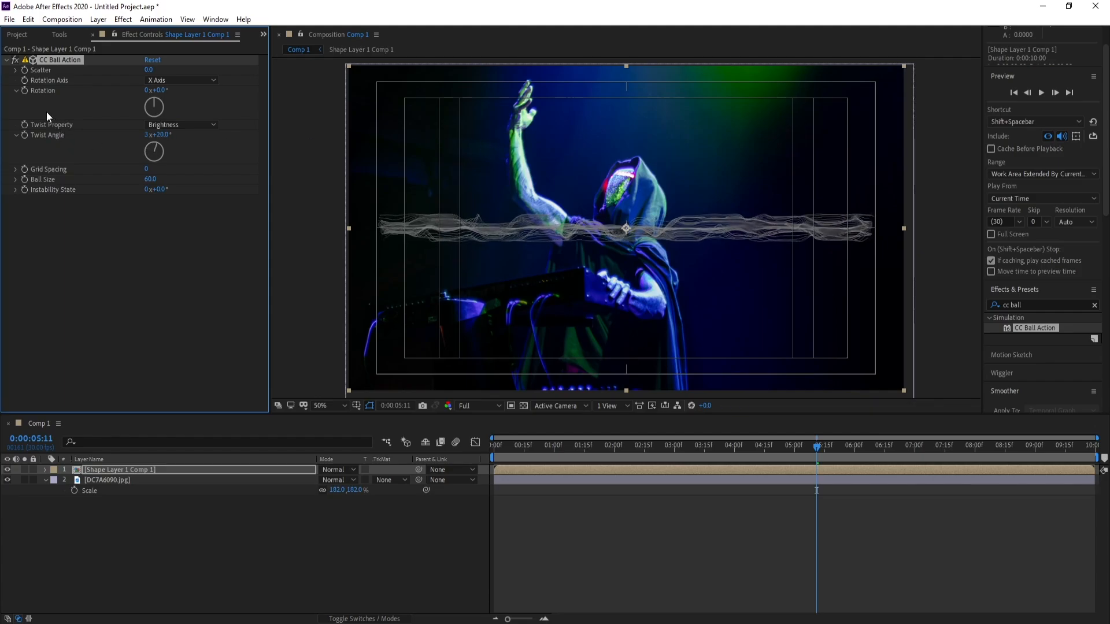
pyautogui.moveTo(164, 91); pyautogui.dragTo(333, 94)
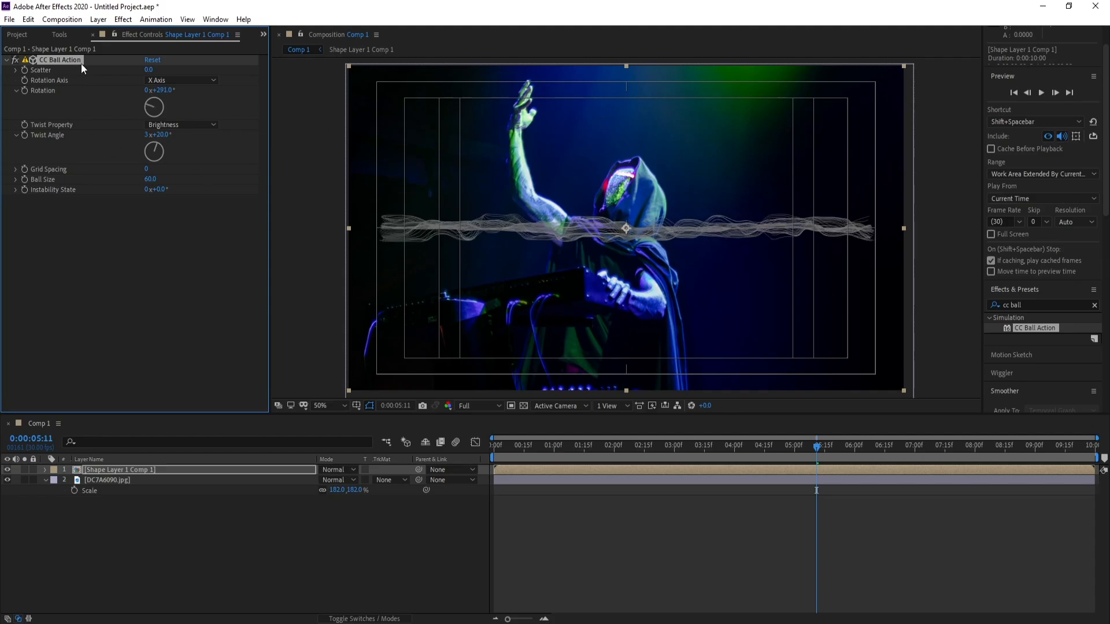
# Add a new camera layer to Comp 1 with the default camera settings
pyautogui.click(98, 19)
pyautogui.moveTo(243, 33)
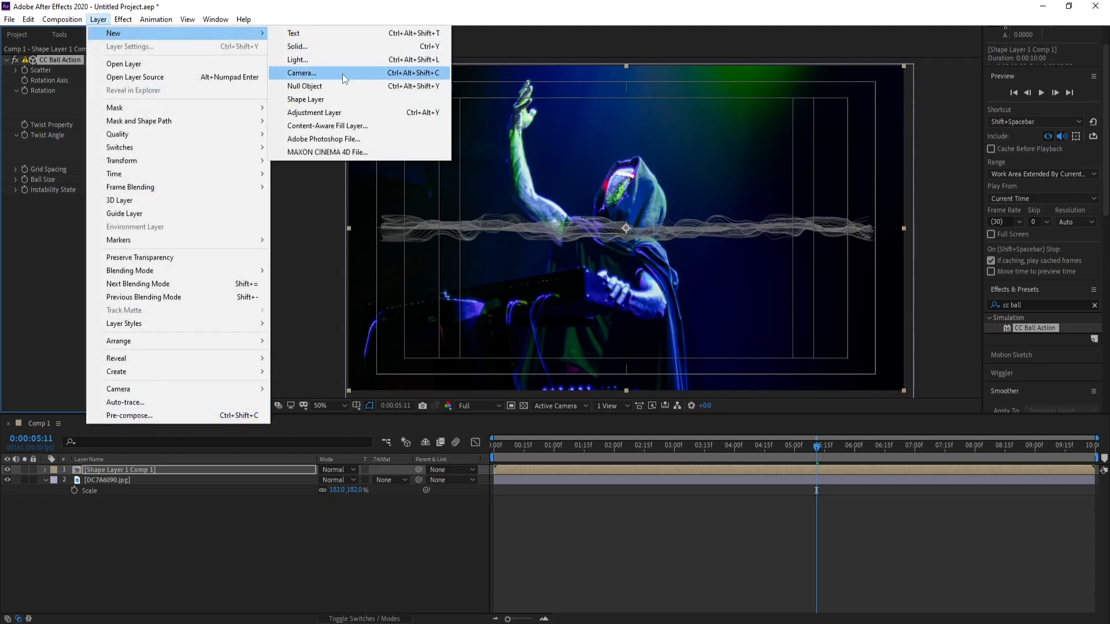
pyautogui.click(343, 73)
pyautogui.click(466, 380)
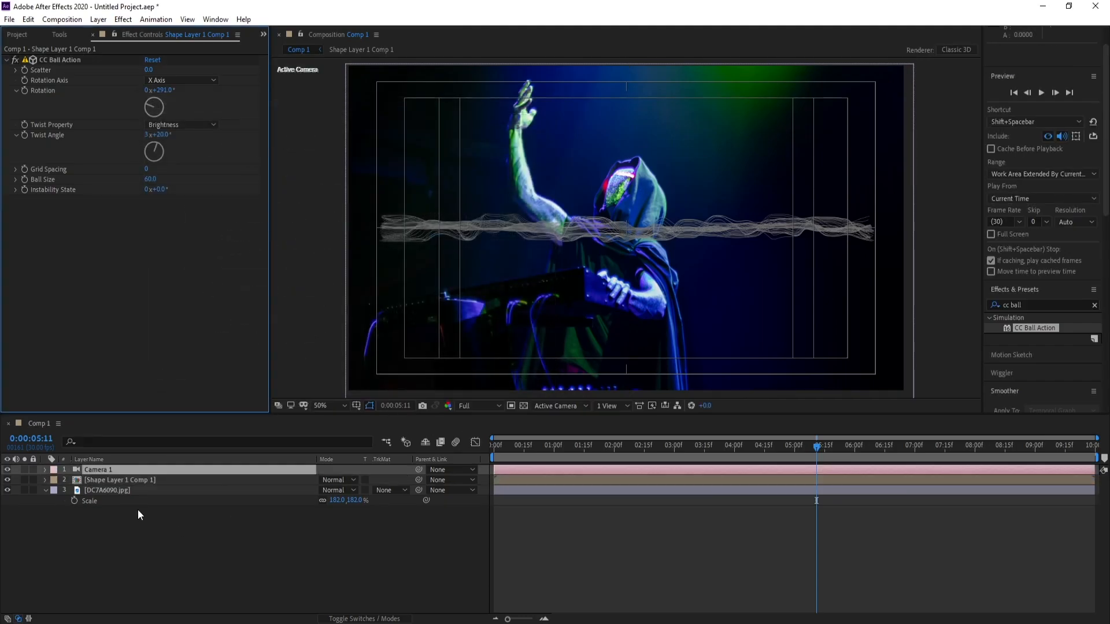
# Move Camera 1 with the Track XY Camera tool so the beam starts at the figure's raised hand
pyautogui.click(108, 470)
pyautogui.click(61, 36)
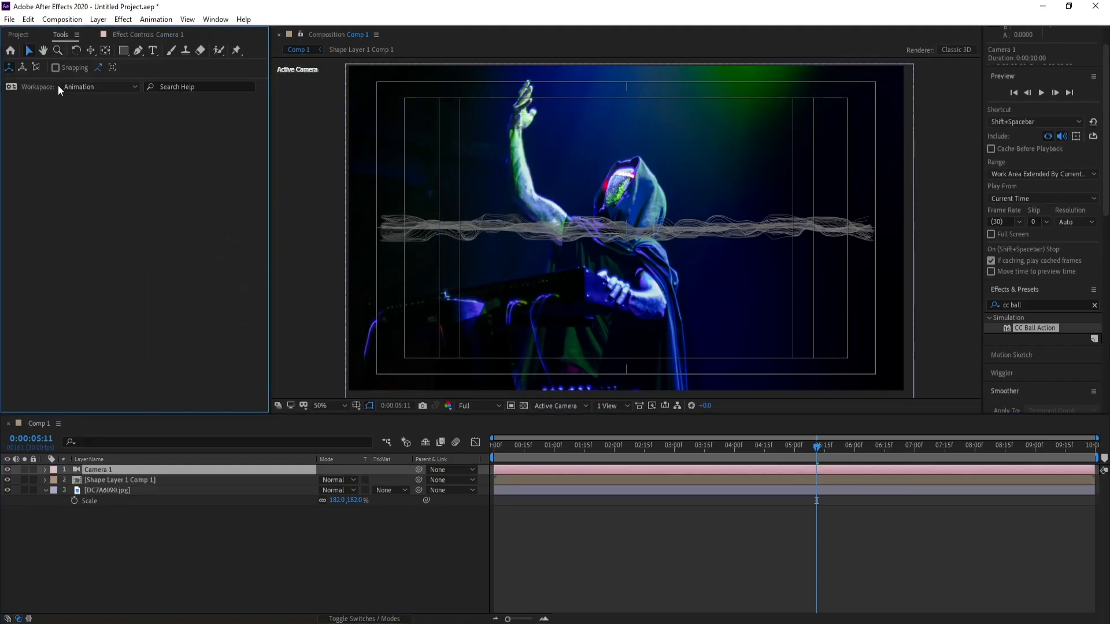
pyautogui.click(90, 50)
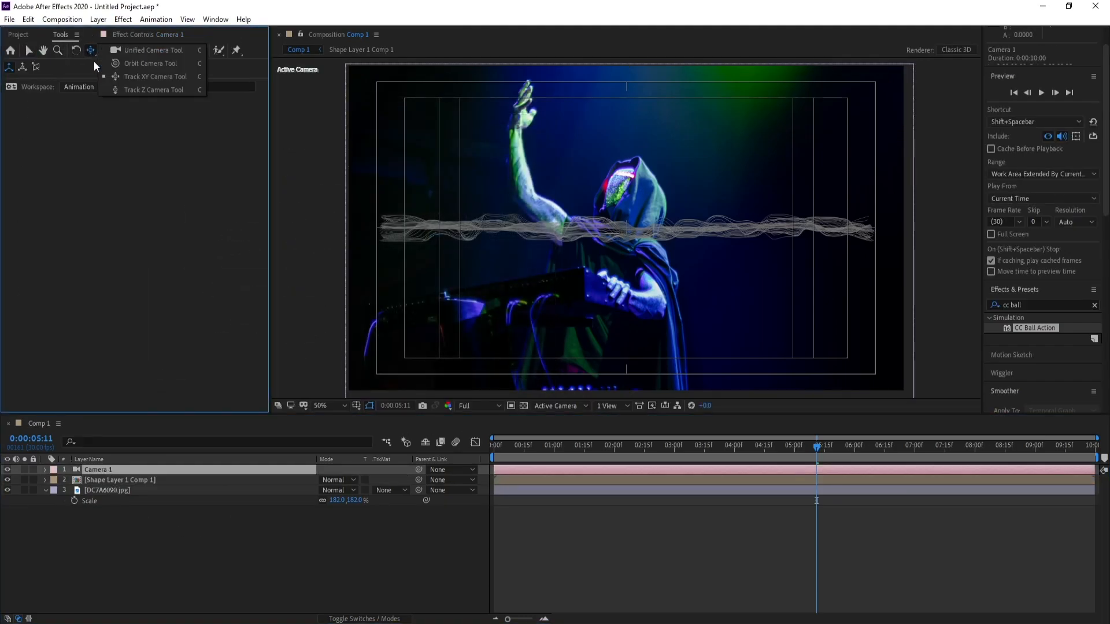
pyautogui.click(152, 77)
pyautogui.moveTo(550, 240); pyautogui.dragTo(666, 105)
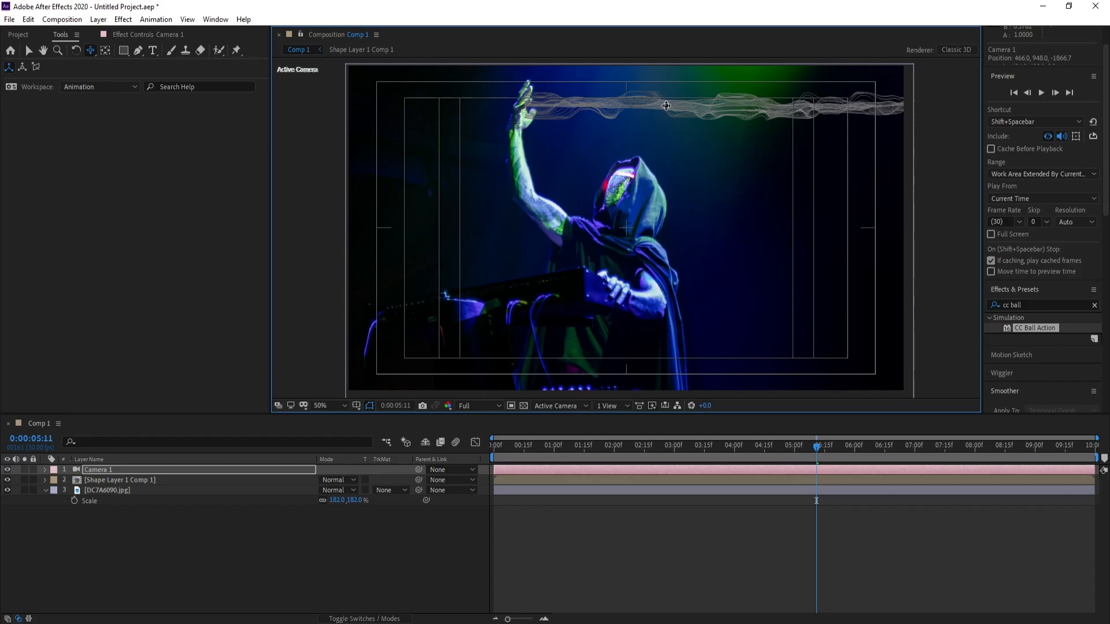
# Orbit Camera 1 so the beam slopes in perspective from the raised hand toward the frame's right edge
pyautogui.click(90, 53)
pyautogui.click(117, 65)
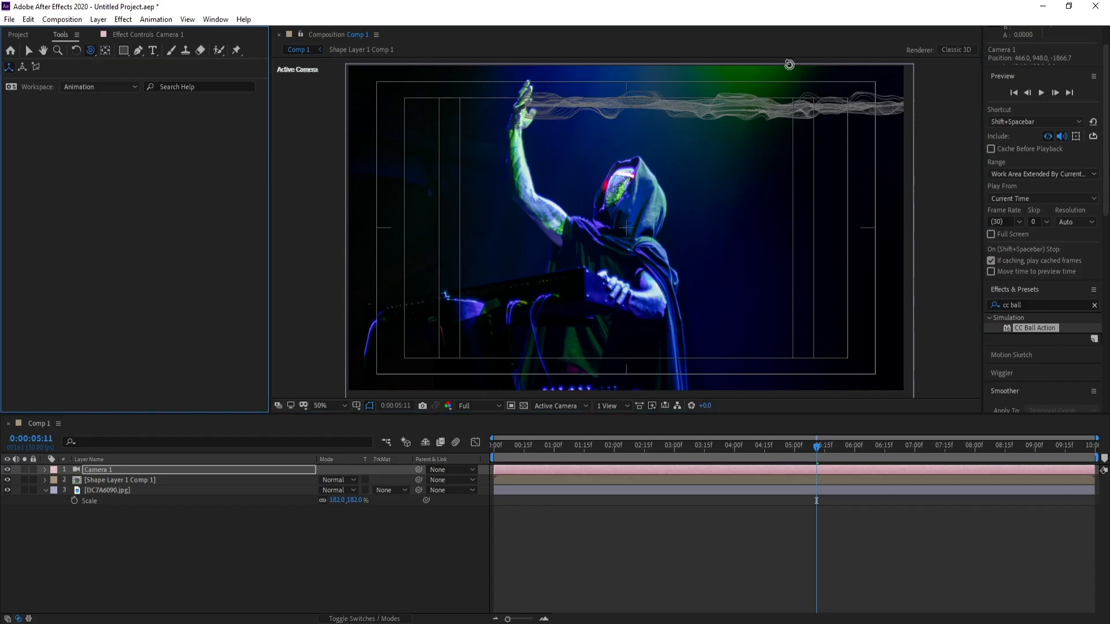
pyautogui.moveTo(802, 107); pyautogui.dragTo(789, 155)
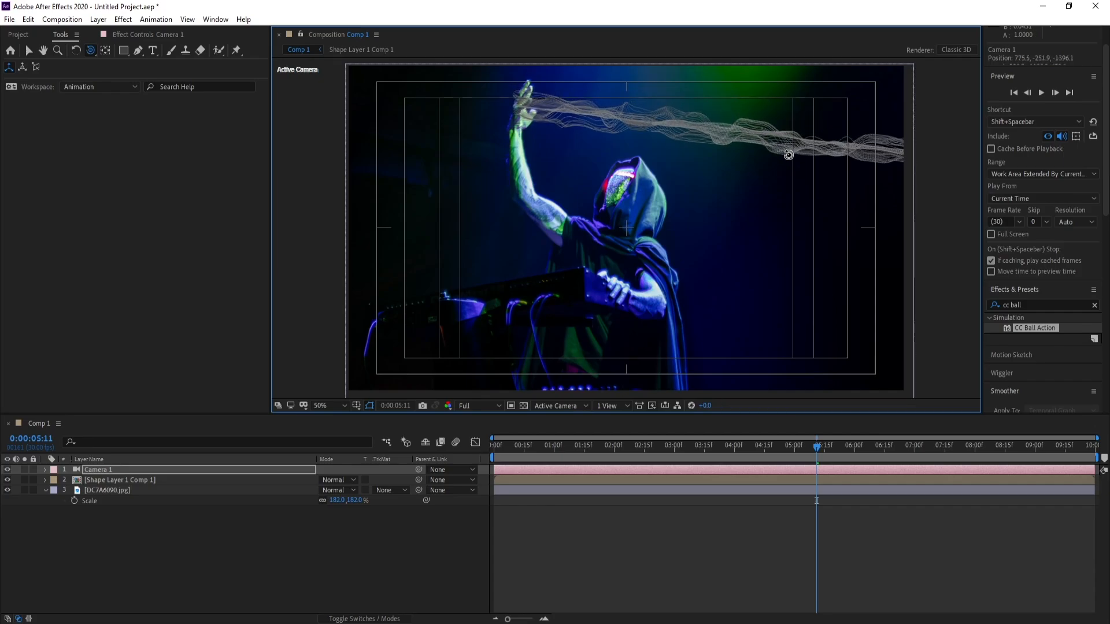
# Apply the Liquify effect to the Shape Layer 1 Comp 1 layer
pyautogui.click(105, 483)
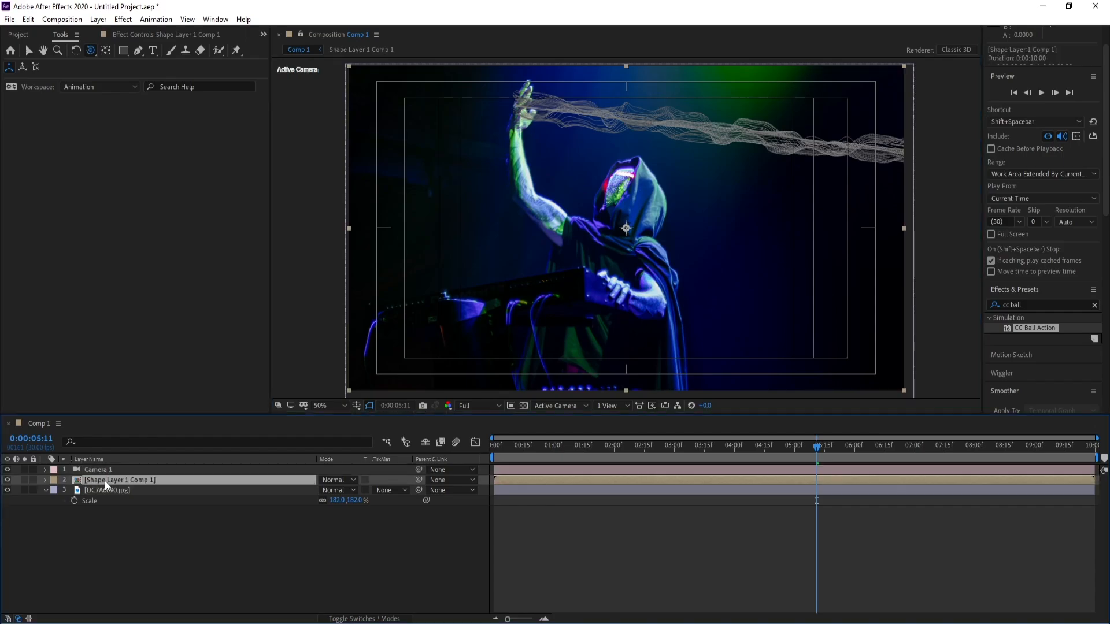
pyautogui.click(1057, 305)
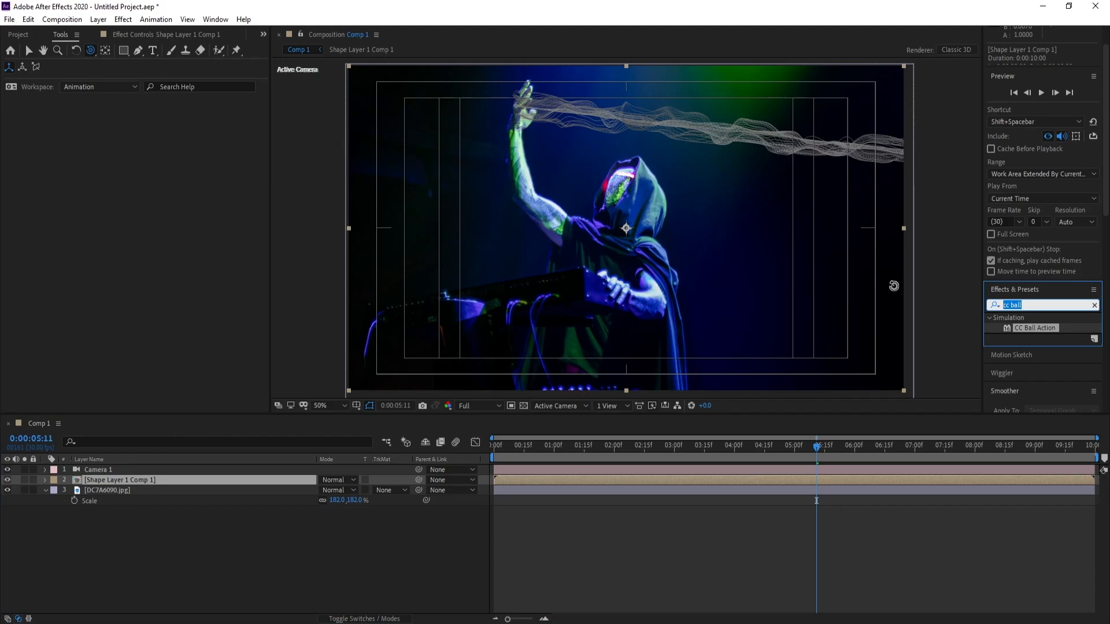
pyautogui.write('li')
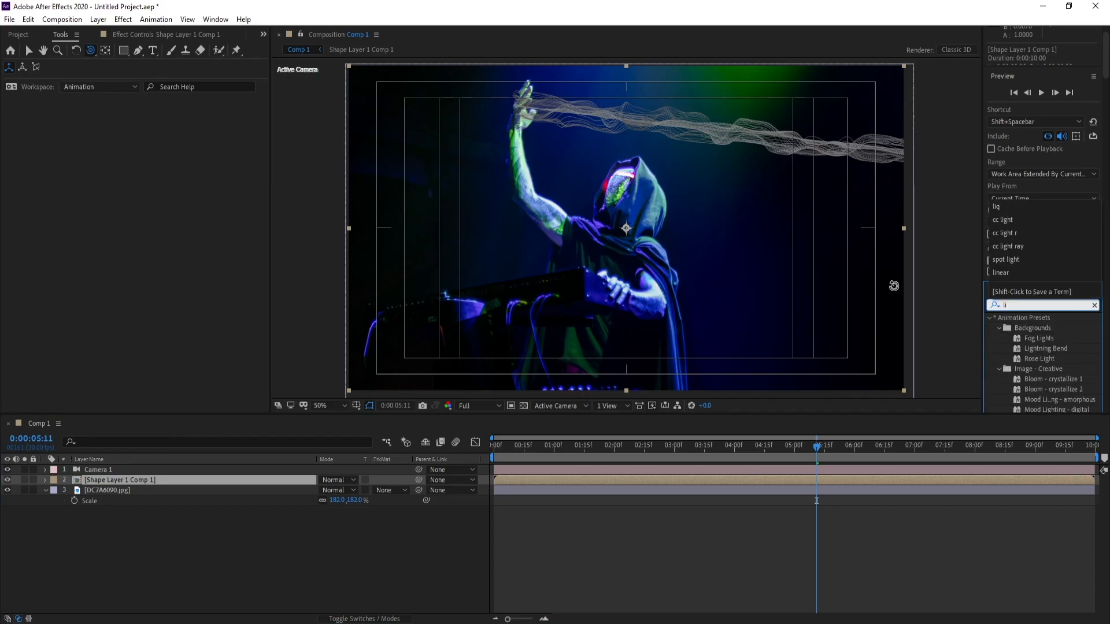
pyautogui.write('q')
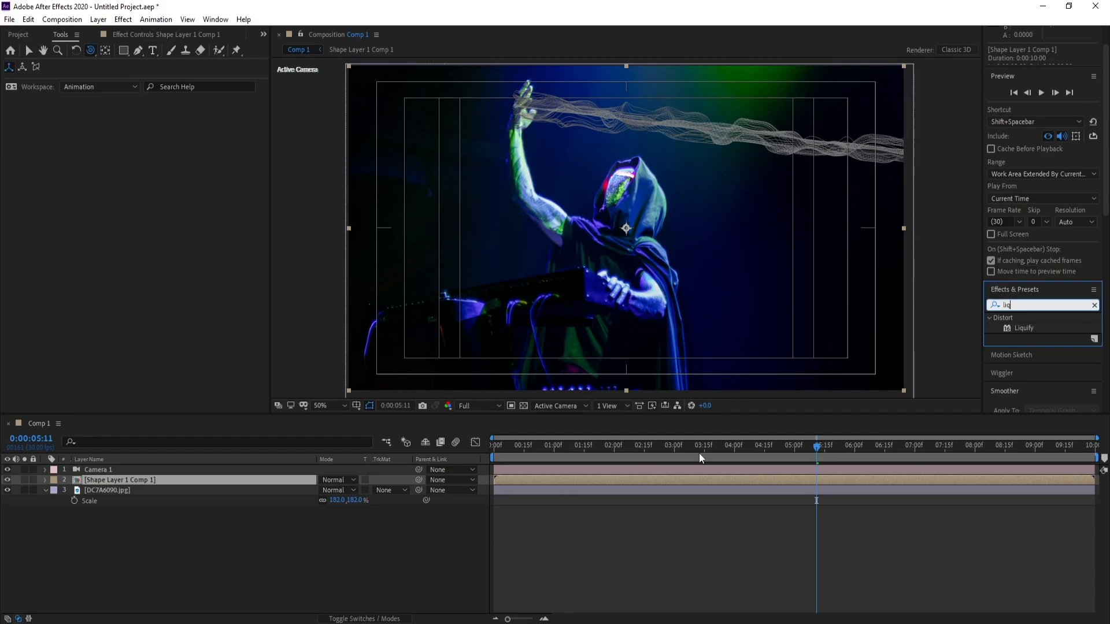
pyautogui.doubleClick(1022, 327)
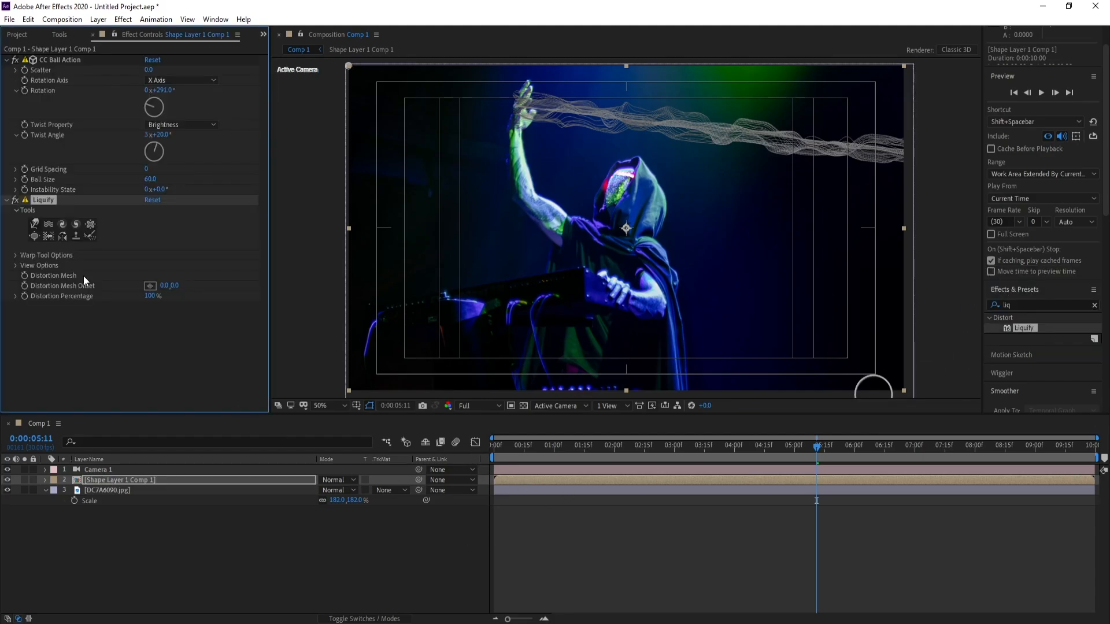
# Set the brush size in Liquify's warp tool options to 103
pyautogui.click(7, 60)
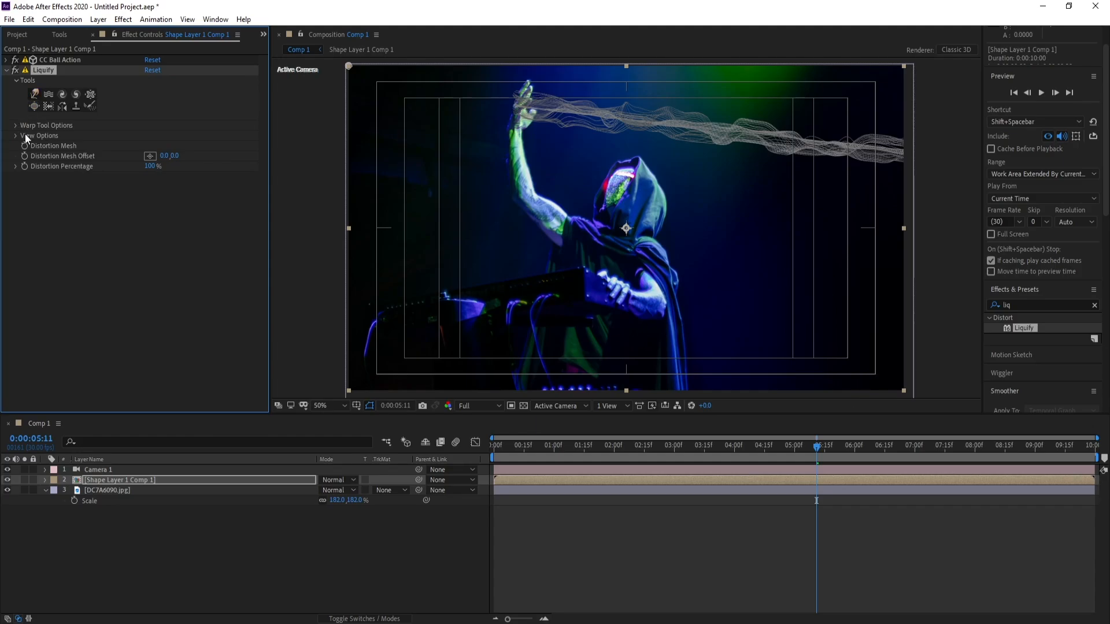
pyautogui.click(12, 126)
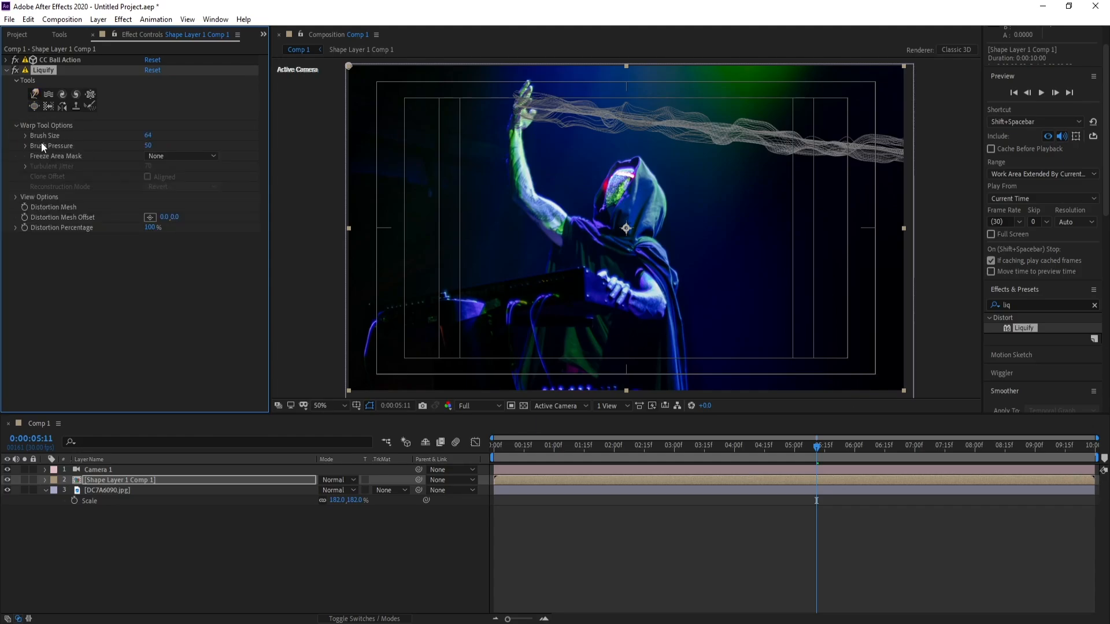
pyautogui.moveTo(158, 131)
pyautogui.mouseDown()
pyautogui.moveTo(170, 138)
pyautogui.moveTo(153, 144)
pyautogui.mouseUp()
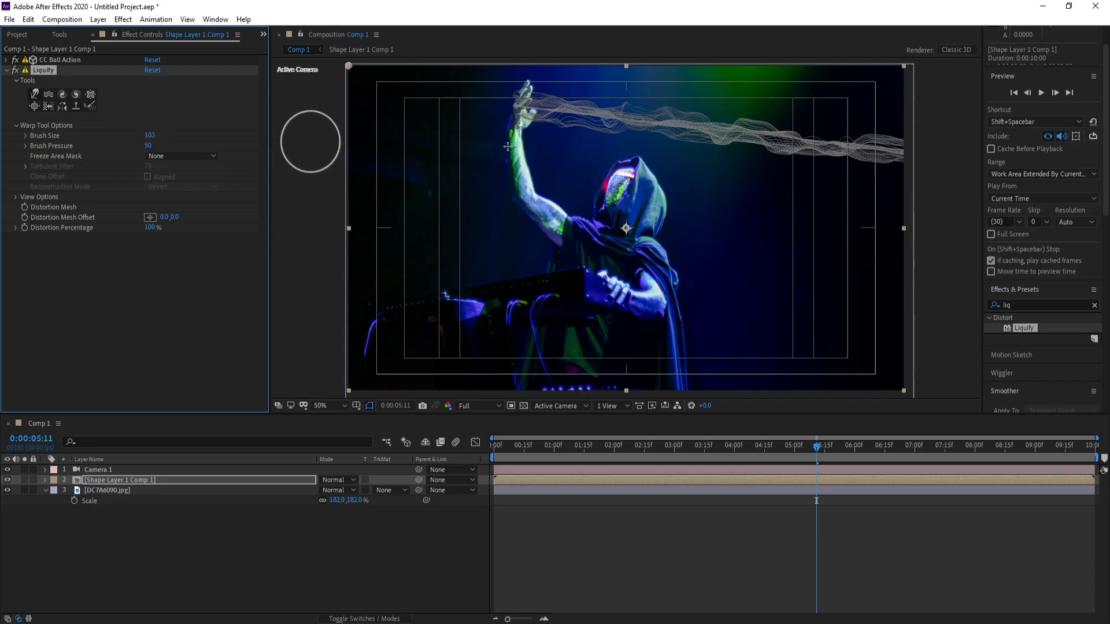
# Warp the start of the beam with the Liquify brush so its strands converge into the figure's raised palm
pyautogui.click(512, 102)
pyautogui.scroll(4, 578, 116)
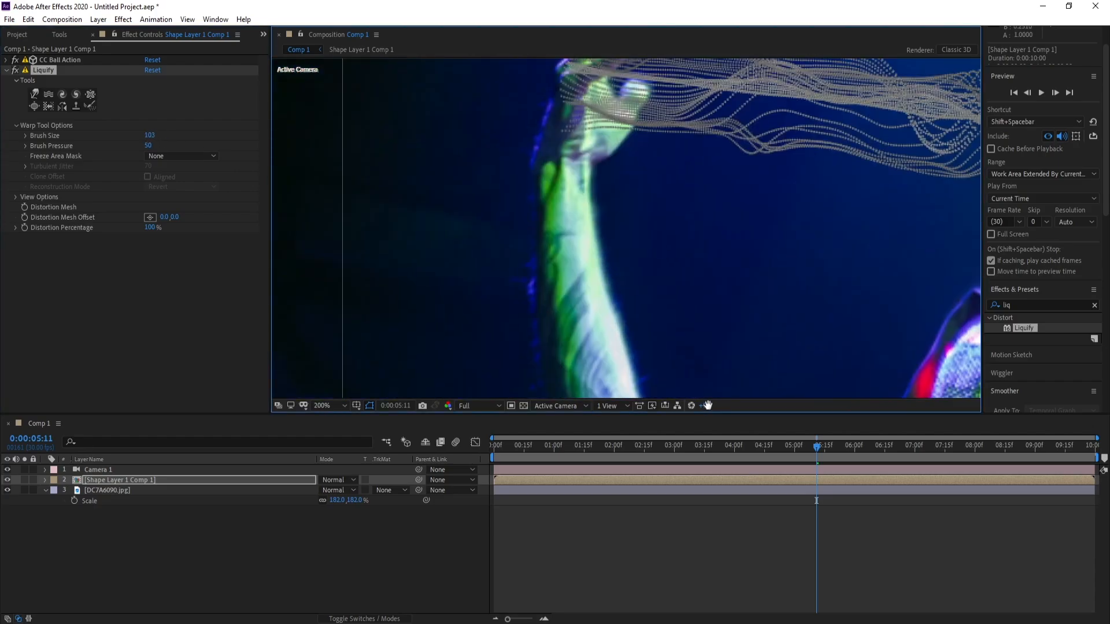
pyautogui.scroll(-2, 667, 248)
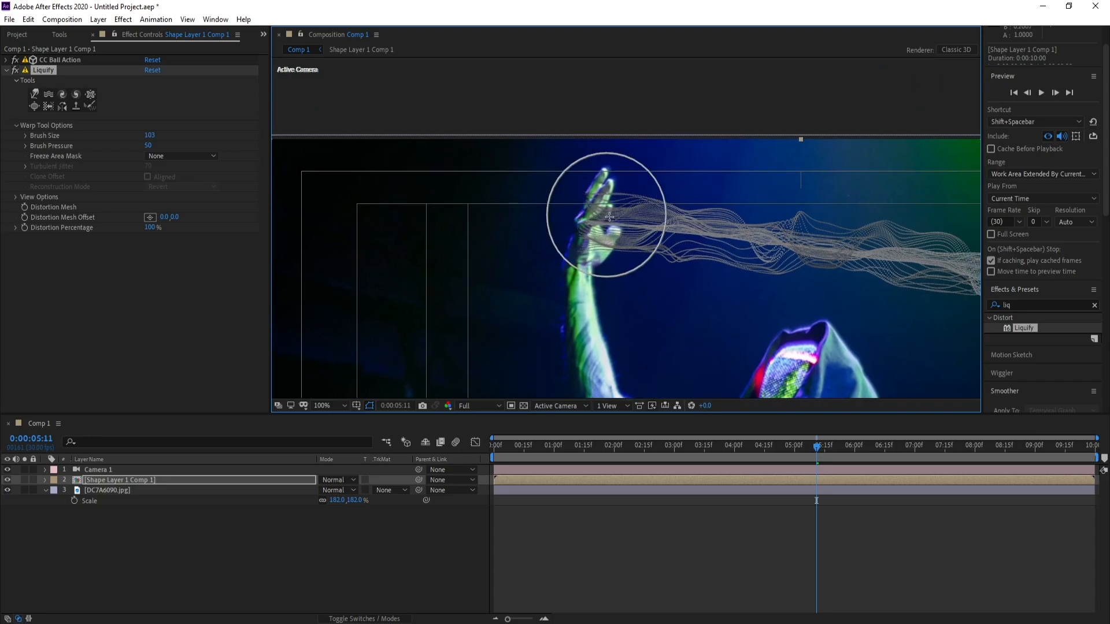
pyautogui.moveTo(619, 237); pyautogui.dragTo(613, 246)
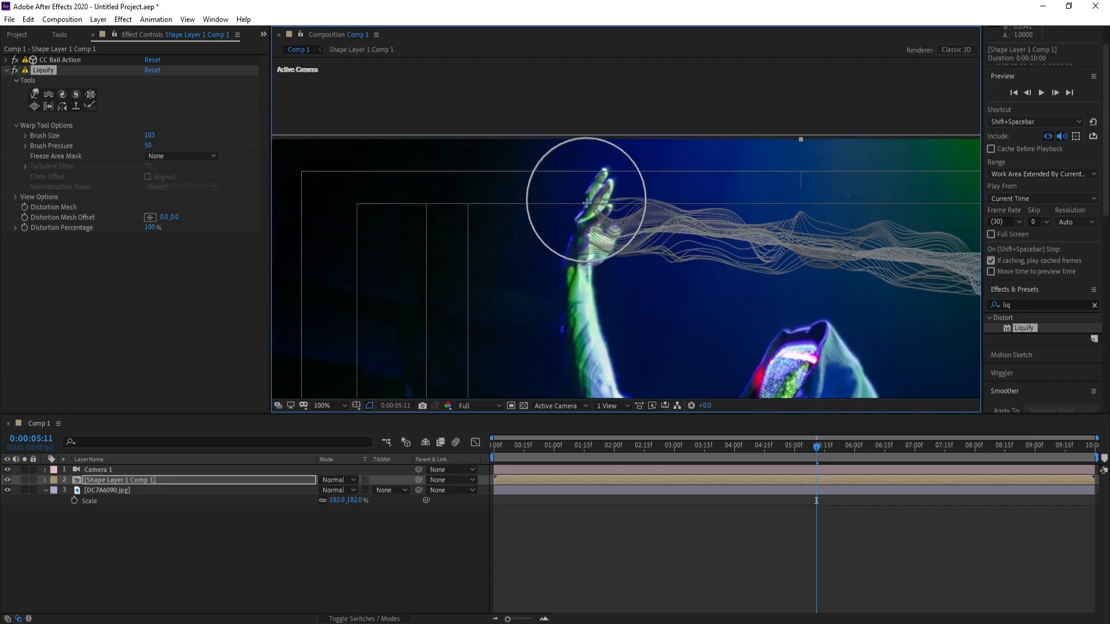
pyautogui.moveTo(586, 199)
pyautogui.mouseDown()
pyautogui.moveTo(589, 237)
pyautogui.moveTo(609, 237)
pyautogui.mouseUp()
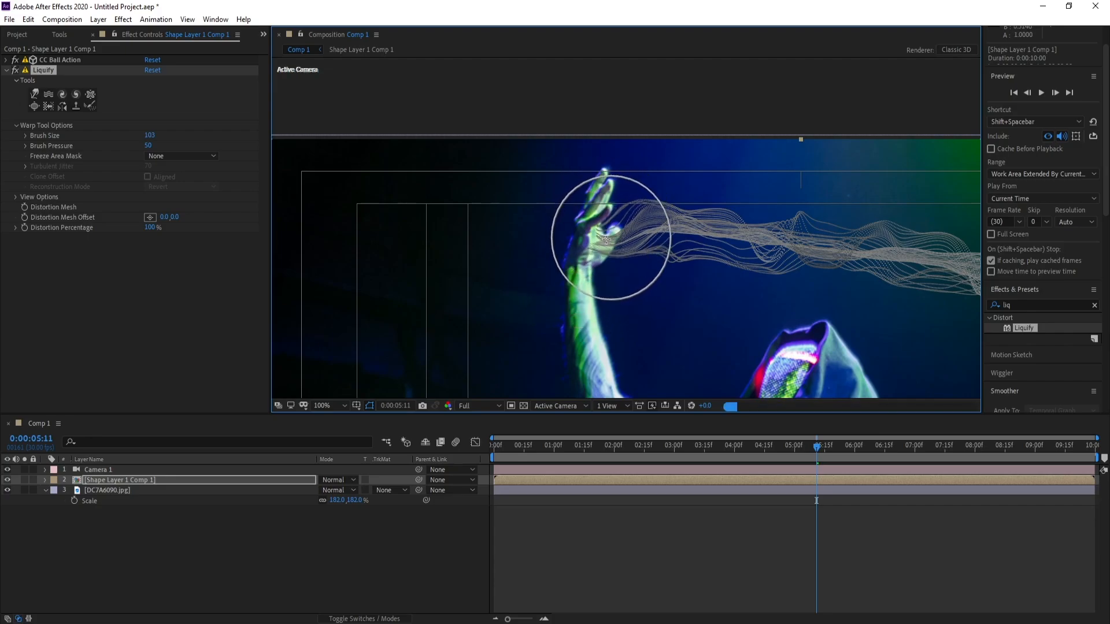
# Warp the beam's far end with the Liquify brush so its strands fan out and bend downward at the frame's right edge
pyautogui.scroll(-2, 684, 256)
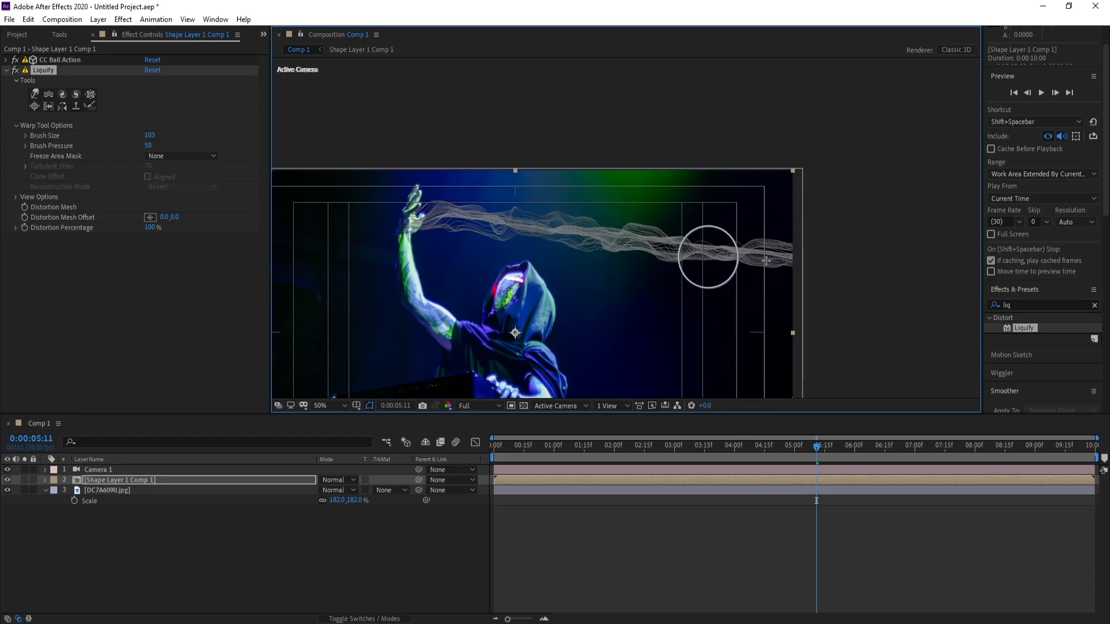
pyautogui.moveTo(755, 250)
pyautogui.mouseDown()
pyautogui.moveTo(709, 242)
pyautogui.moveTo(709, 231)
pyautogui.moveTo(601, 234)
pyautogui.moveTo(559, 230)
pyautogui.moveTo(558, 216)
pyautogui.moveTo(511, 215)
pyautogui.moveTo(512, 201)
pyautogui.moveTo(469, 204)
pyautogui.moveTo(678, 226)
pyautogui.moveTo(739, 244)
pyautogui.moveTo(759, 267)
pyautogui.moveTo(789, 266)
pyautogui.moveTo(801, 289)
pyautogui.moveTo(797, 267)
pyautogui.moveTo(795, 291)
pyautogui.moveTo(795, 228)
pyautogui.moveTo(805, 282)
pyautogui.moveTo(793, 251)
pyautogui.mouseUp()
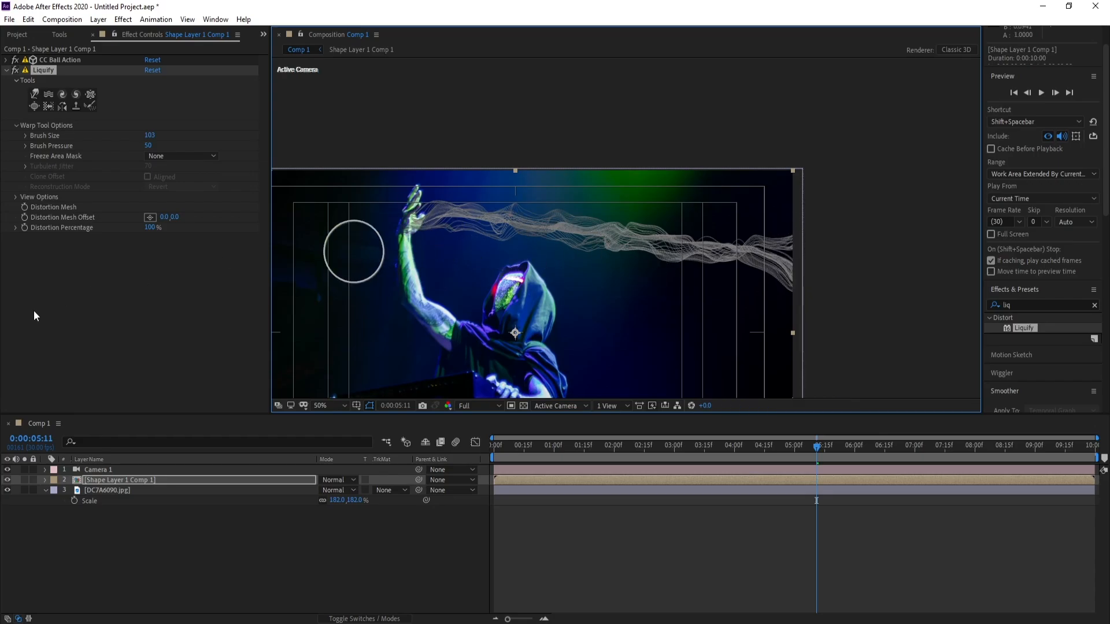
pyautogui.click(7, 69)
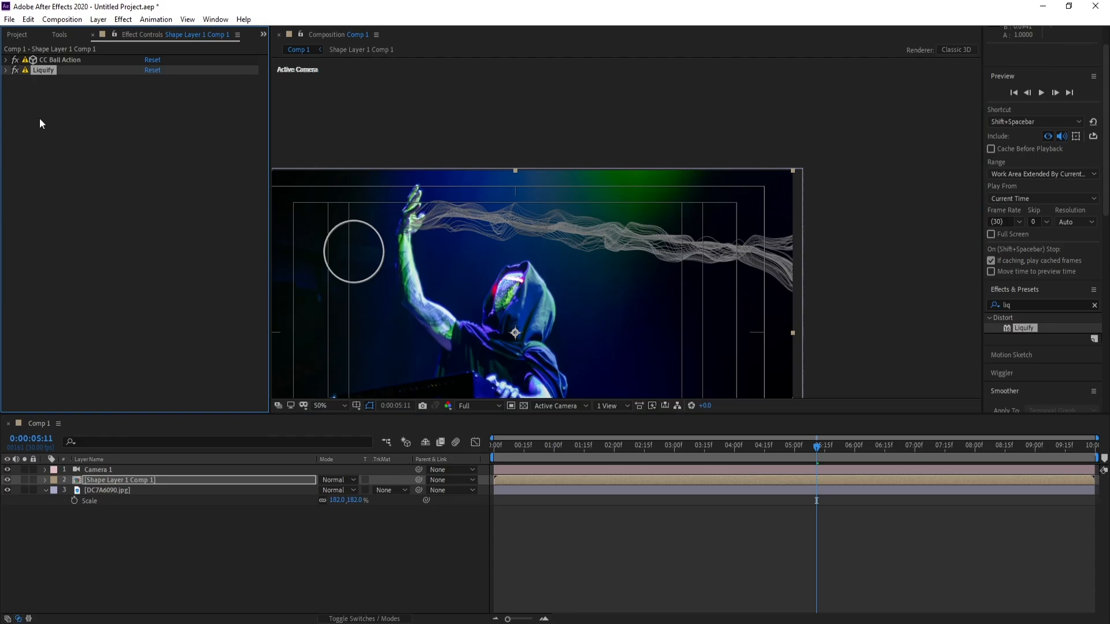
# Apply VC Color Vibrance to the Shape Layer 1 Comp 1 layer and order it between CC Ball Action and Liquify
pyautogui.click(93, 480)
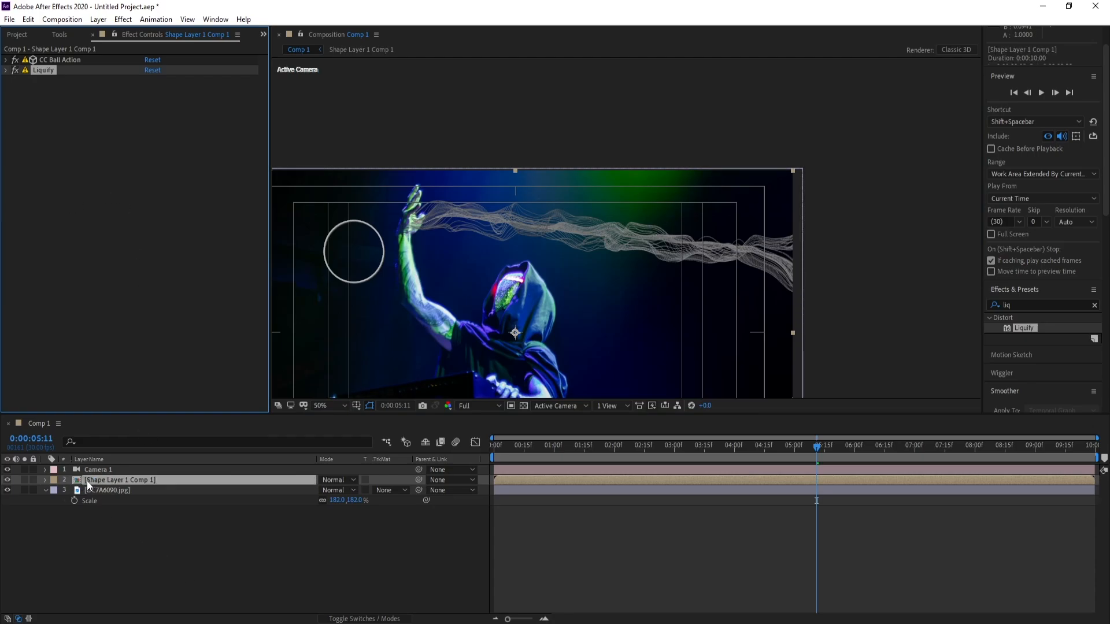
pyautogui.click(123, 19)
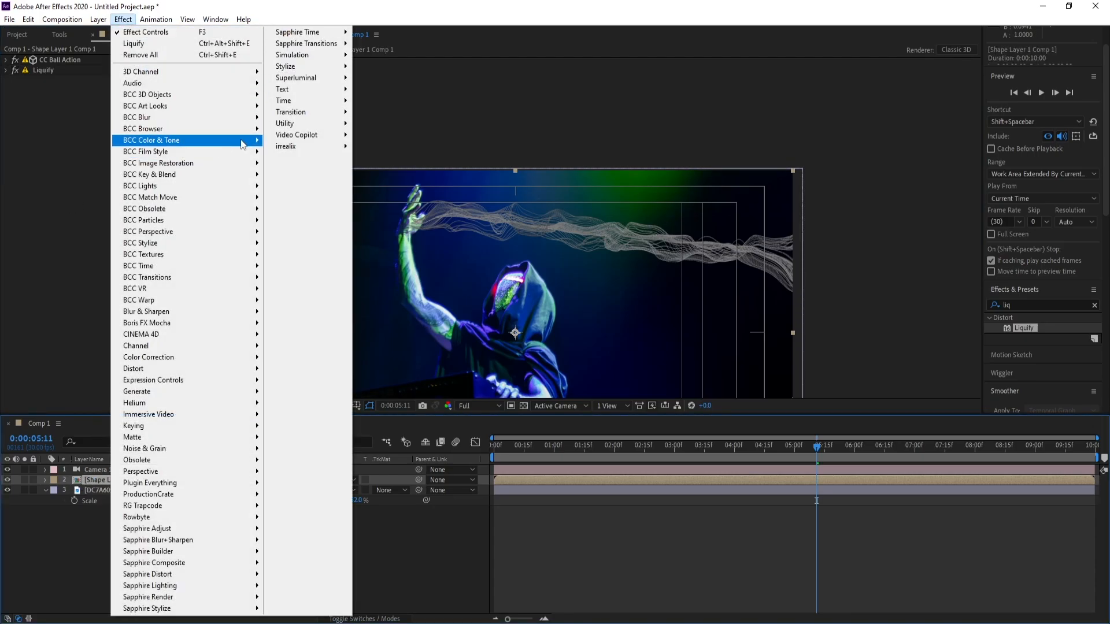
pyautogui.moveTo(306, 134)
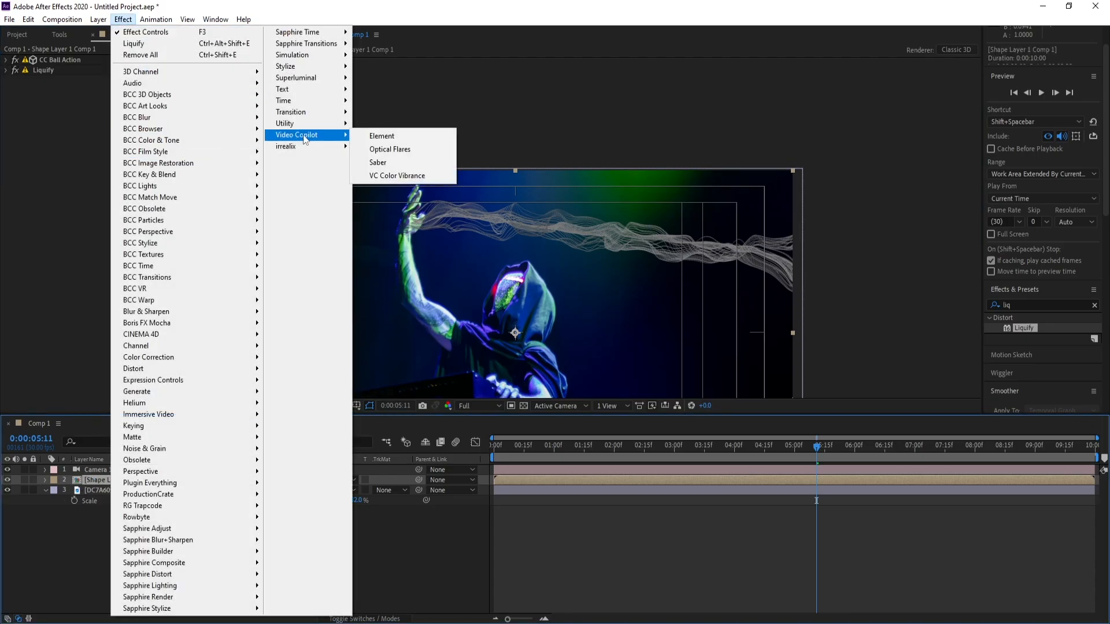
pyautogui.click(403, 182)
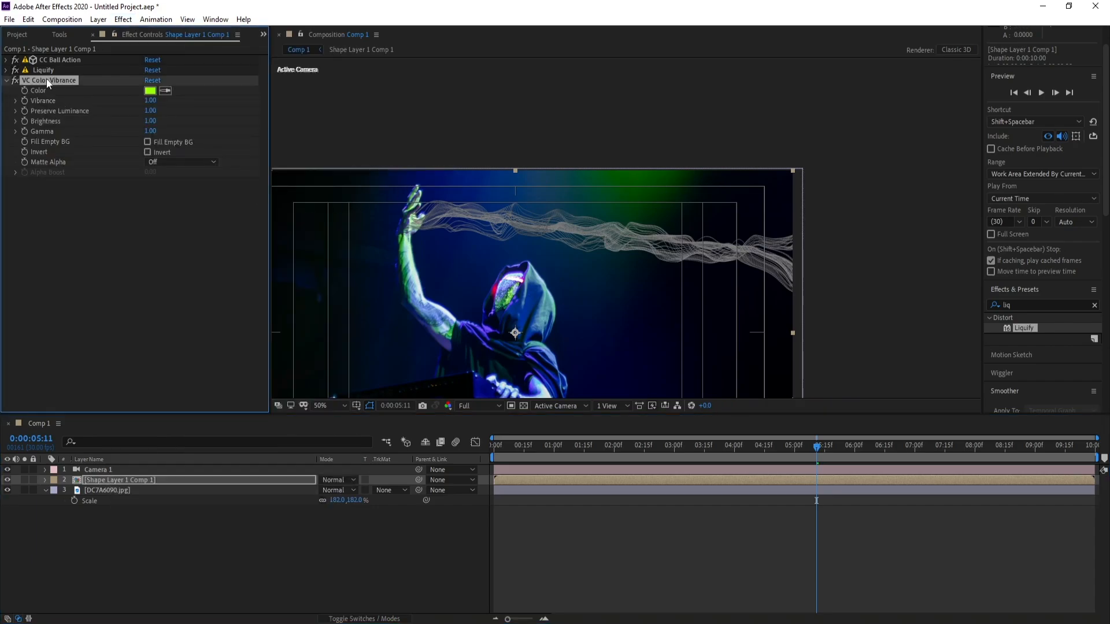
pyautogui.moveTo(45, 81); pyautogui.dragTo(42, 67)
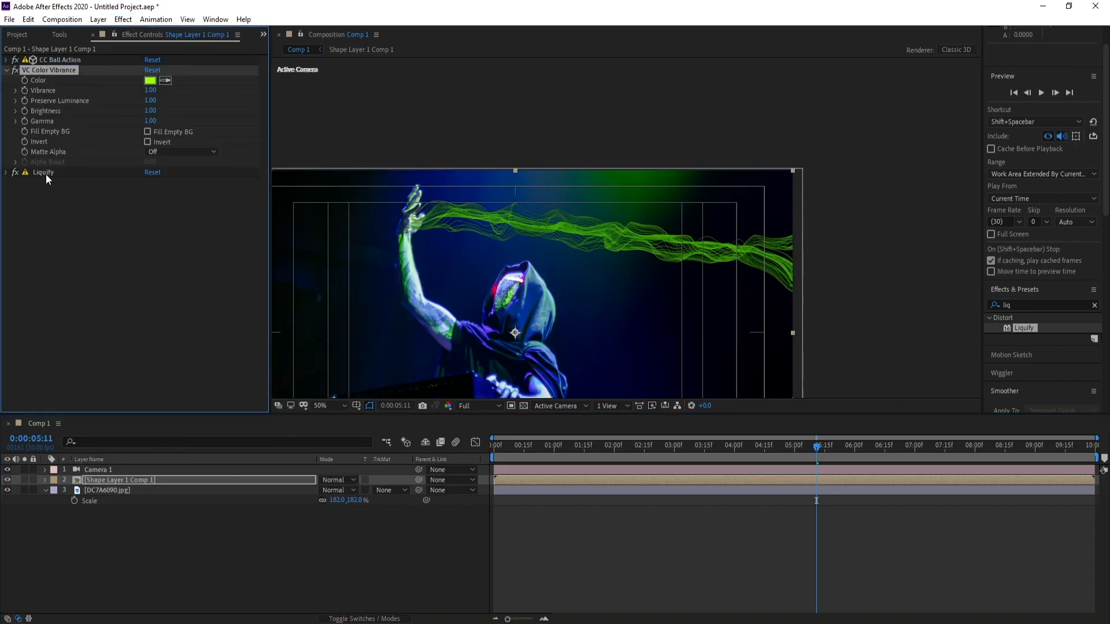
# Set the VC Color Vibrance color to light blue, hex 95ABFF
pyautogui.click(150, 80)
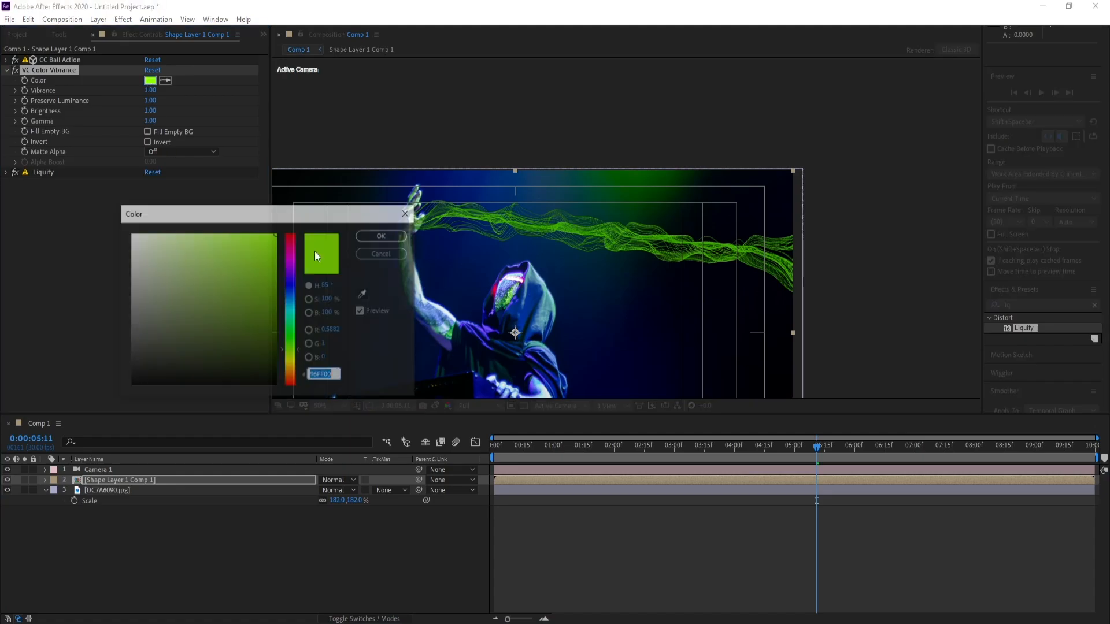
pyautogui.click(292, 284)
pyautogui.moveTo(261, 263); pyautogui.dragTo(198, 215)
pyautogui.moveTo(294, 290); pyautogui.dragTo(293, 290)
pyautogui.click(198, 238)
pyautogui.moveTo(197, 238); pyautogui.dragTo(191, 233)
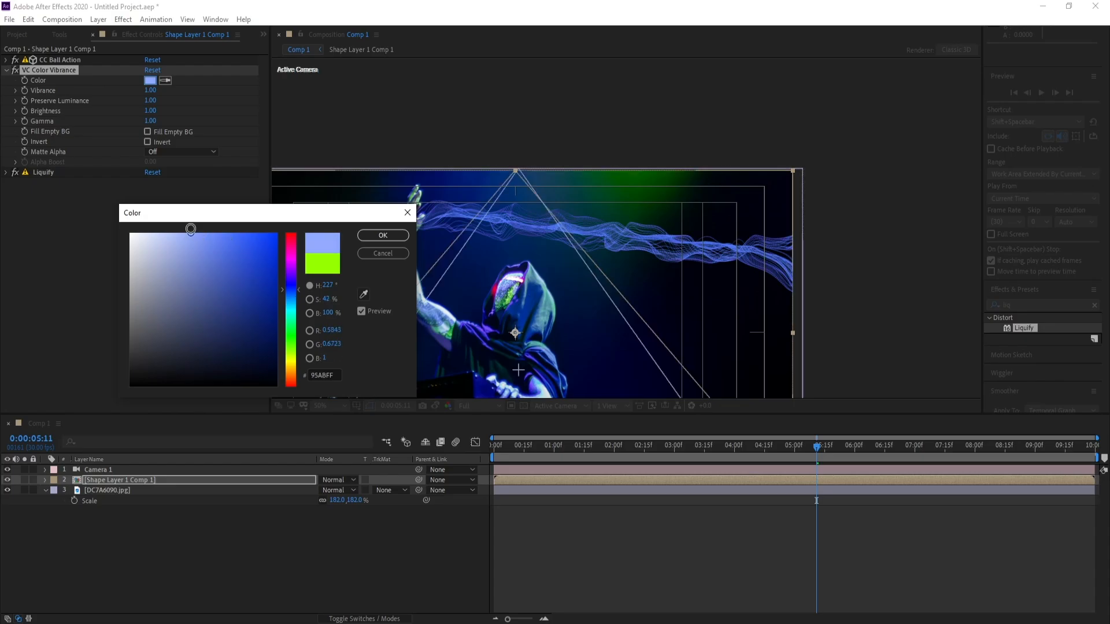
pyautogui.click(382, 235)
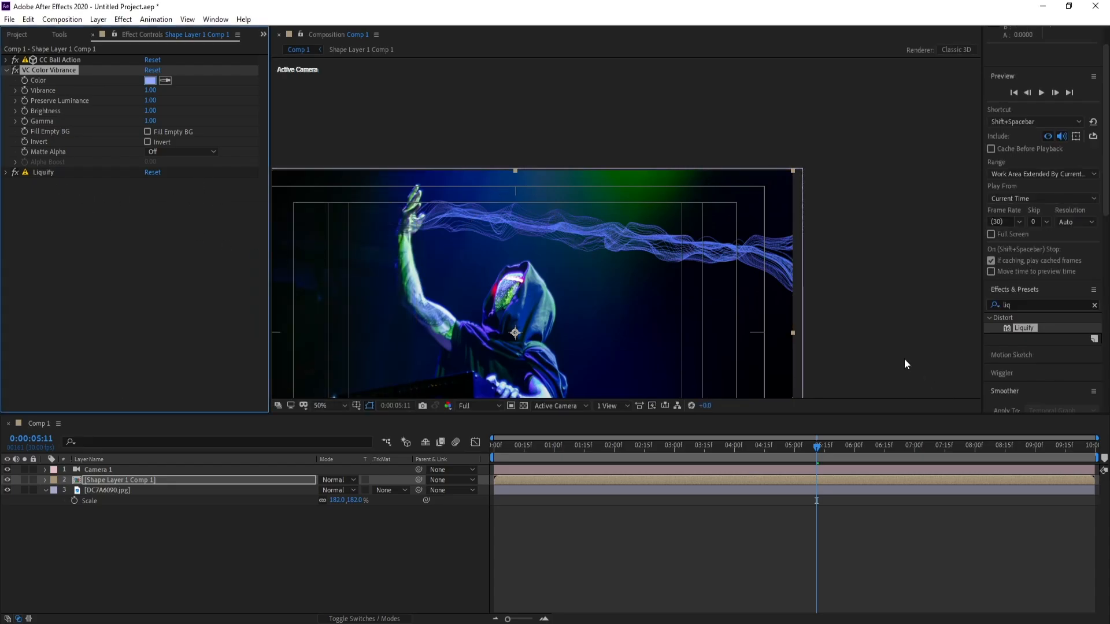
# Apply Deep Glow to the beam layer and order it between VC Color Vibrance and Liquify
pyautogui.moveTo(1022, 306); pyautogui.dragTo(940, 303)
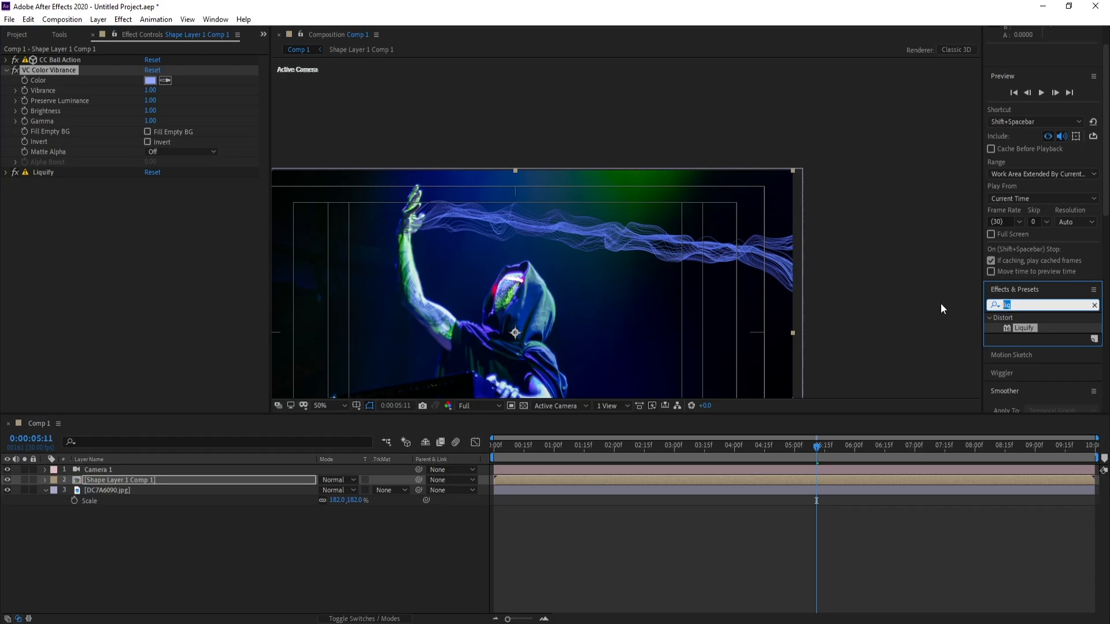
pyautogui.write('deep')
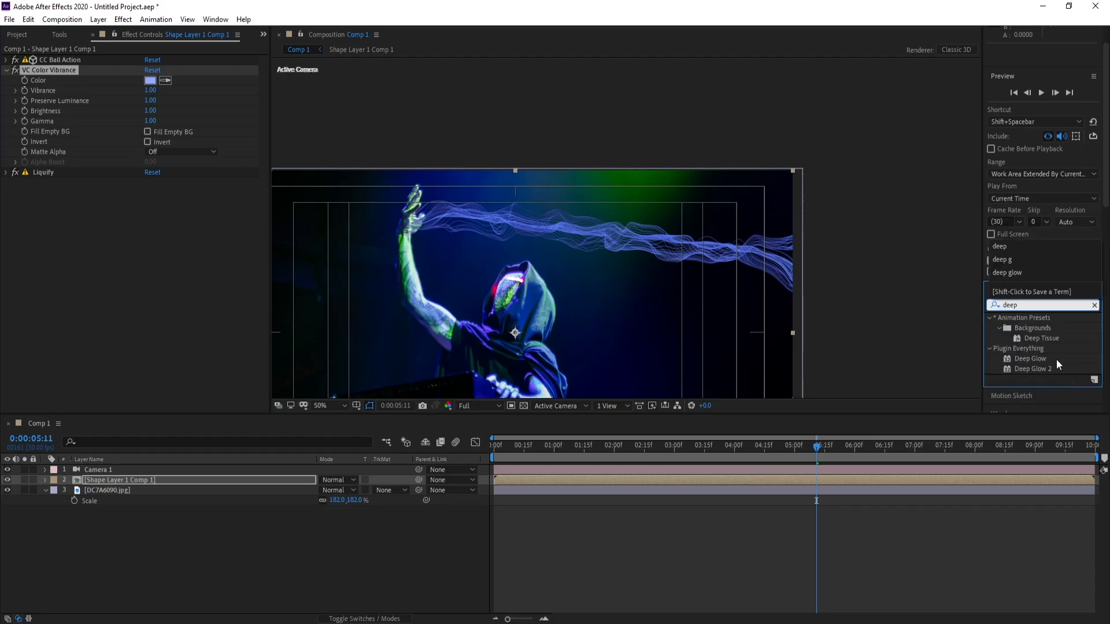
pyautogui.doubleClick(1056, 359)
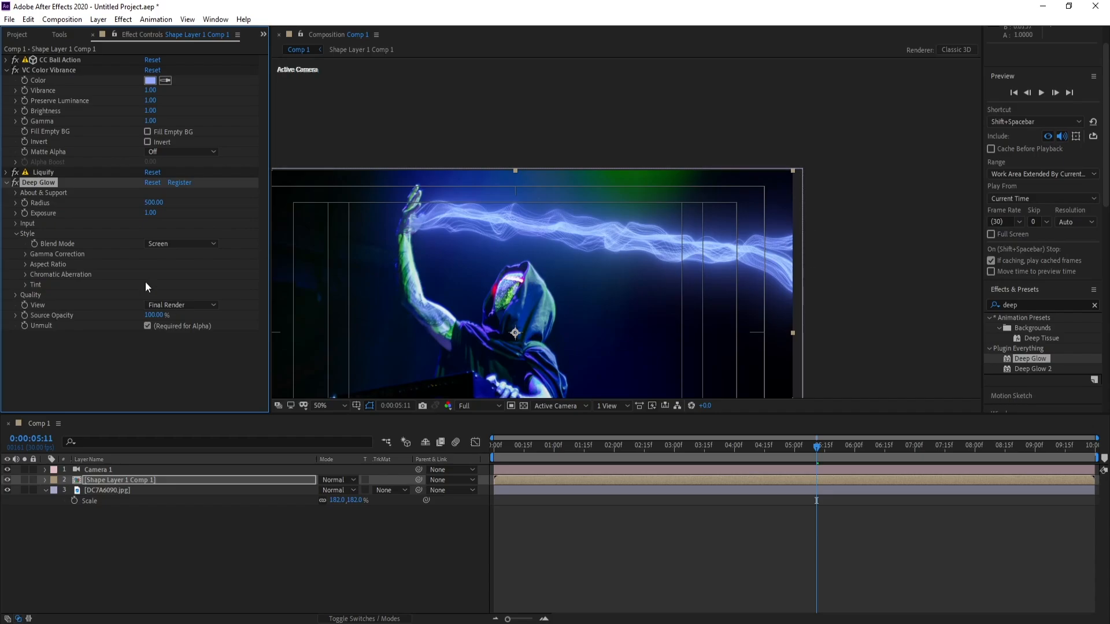
pyautogui.moveTo(40, 183); pyautogui.dragTo(34, 65)
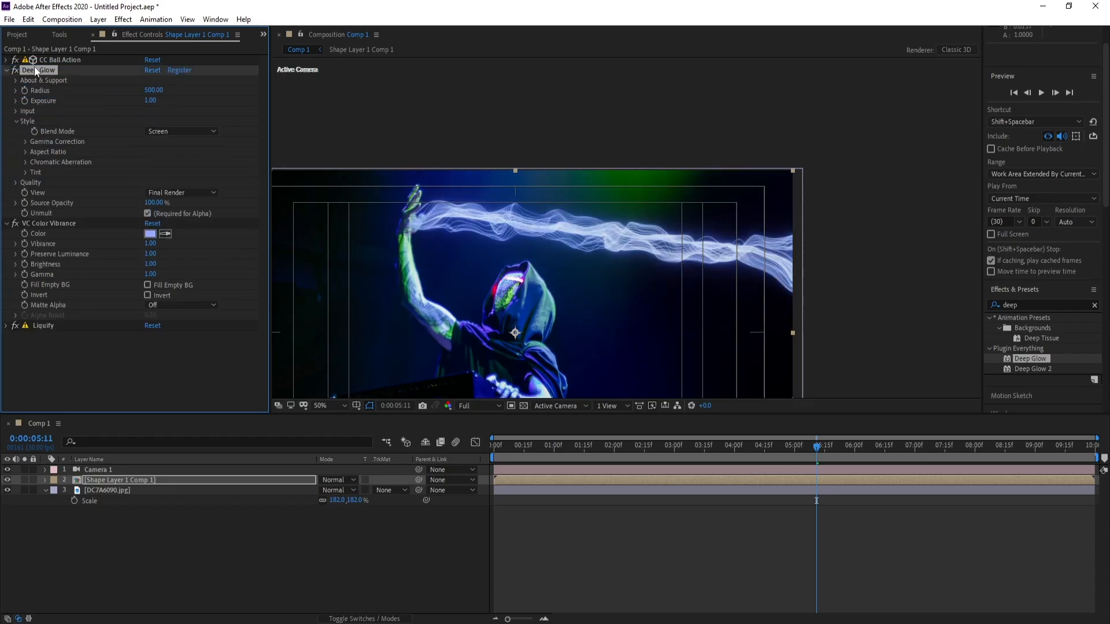
pyautogui.click(8, 85)
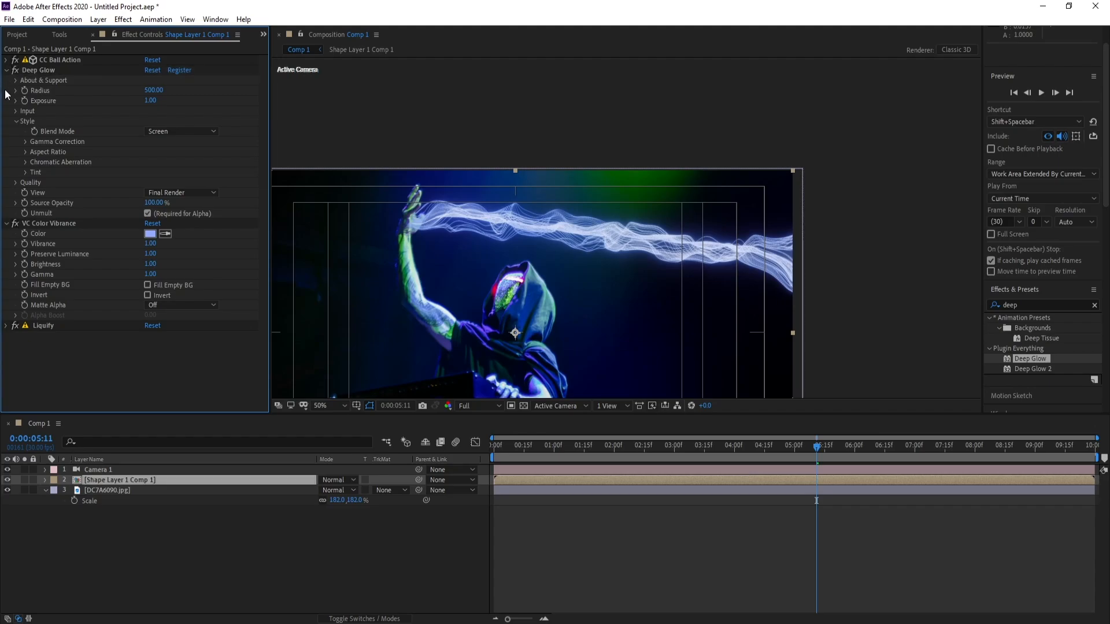
pyautogui.click(6, 70)
pyautogui.click(7, 85)
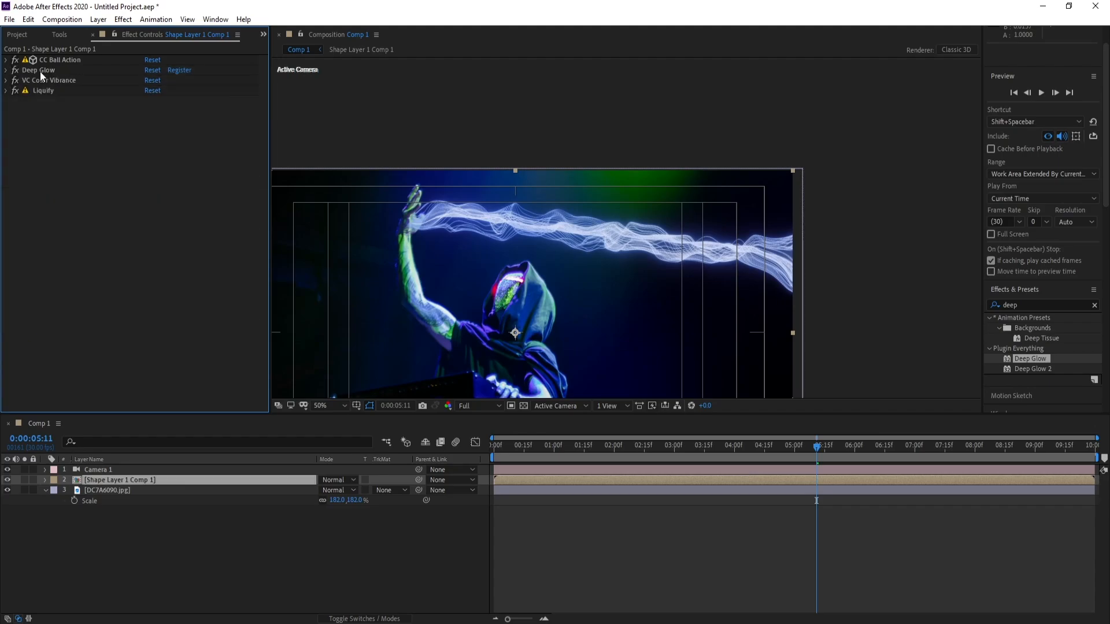
pyautogui.moveTo(40, 71); pyautogui.dragTo(41, 86)
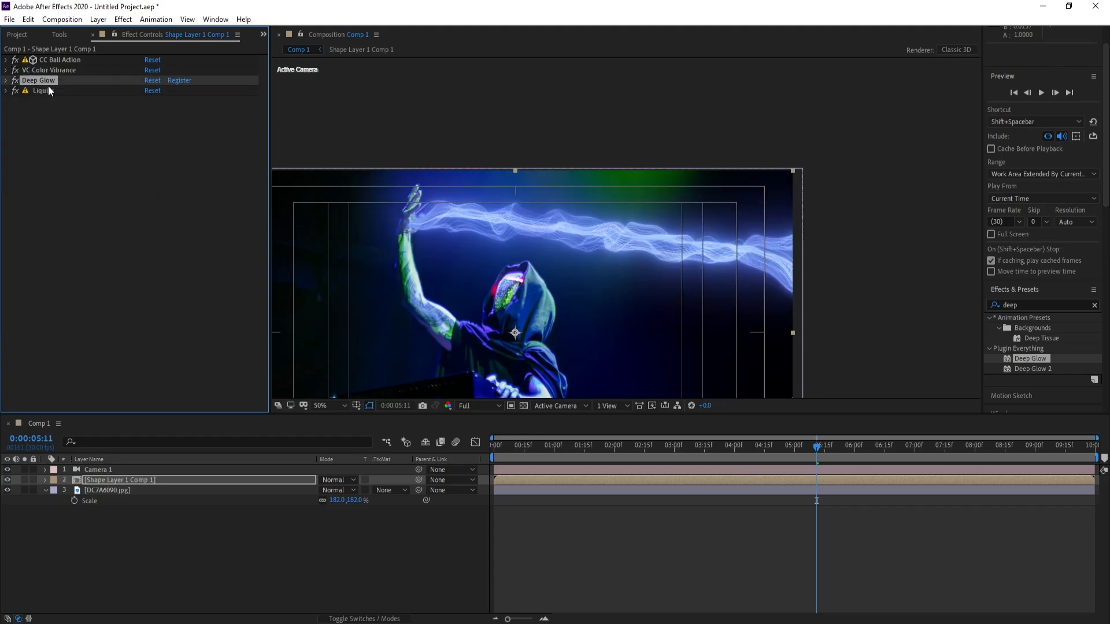
# Set the Deep Glow exposure to 0.62 and collapse the effect's settings
pyautogui.click(7, 80)
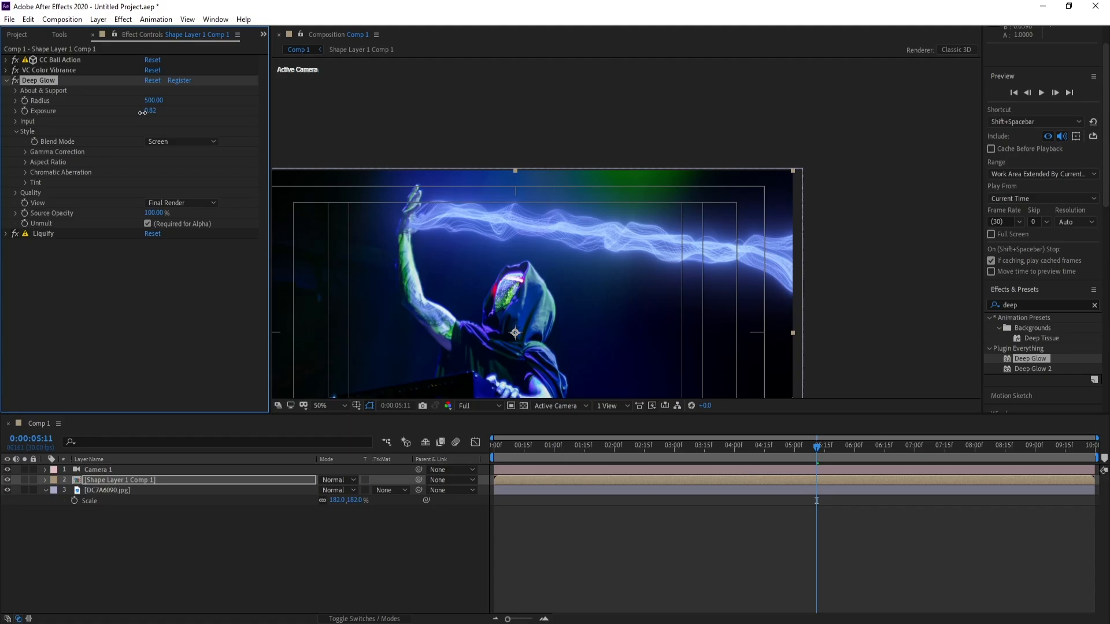
pyautogui.moveTo(142, 113); pyautogui.dragTo(132, 113)
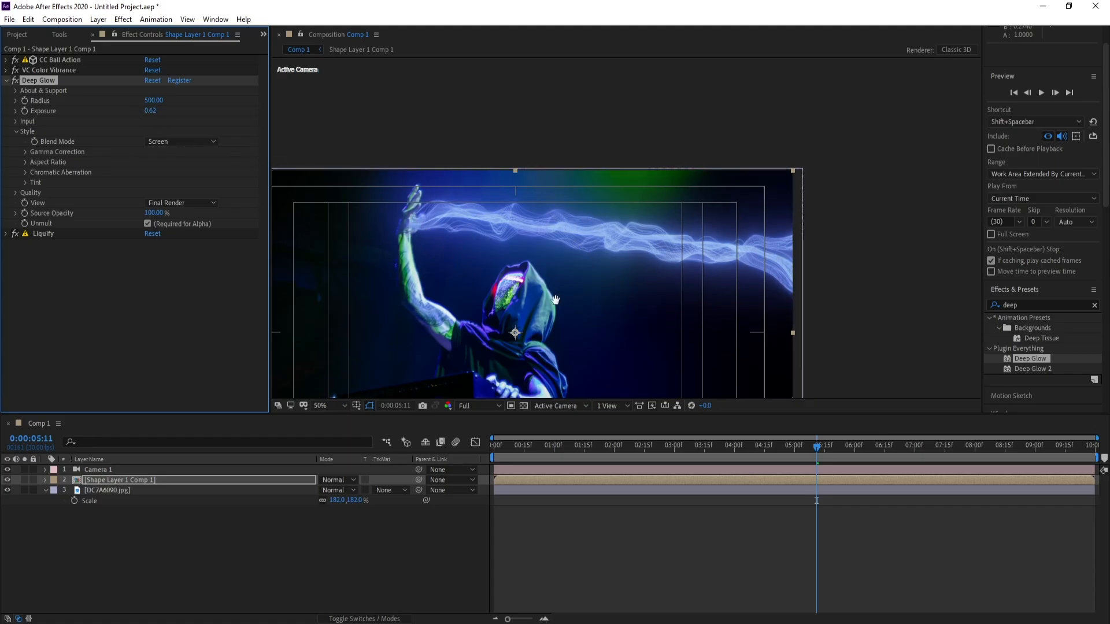
pyautogui.moveTo(556, 300); pyautogui.dragTo(564, 224)
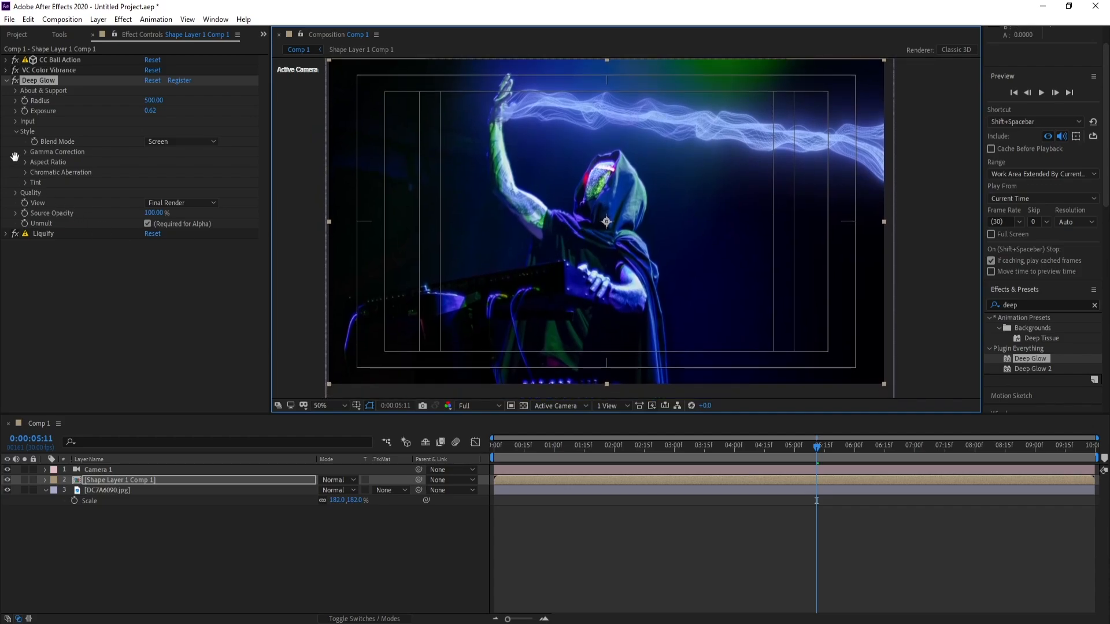
pyautogui.click(5, 81)
pyautogui.click(18, 151)
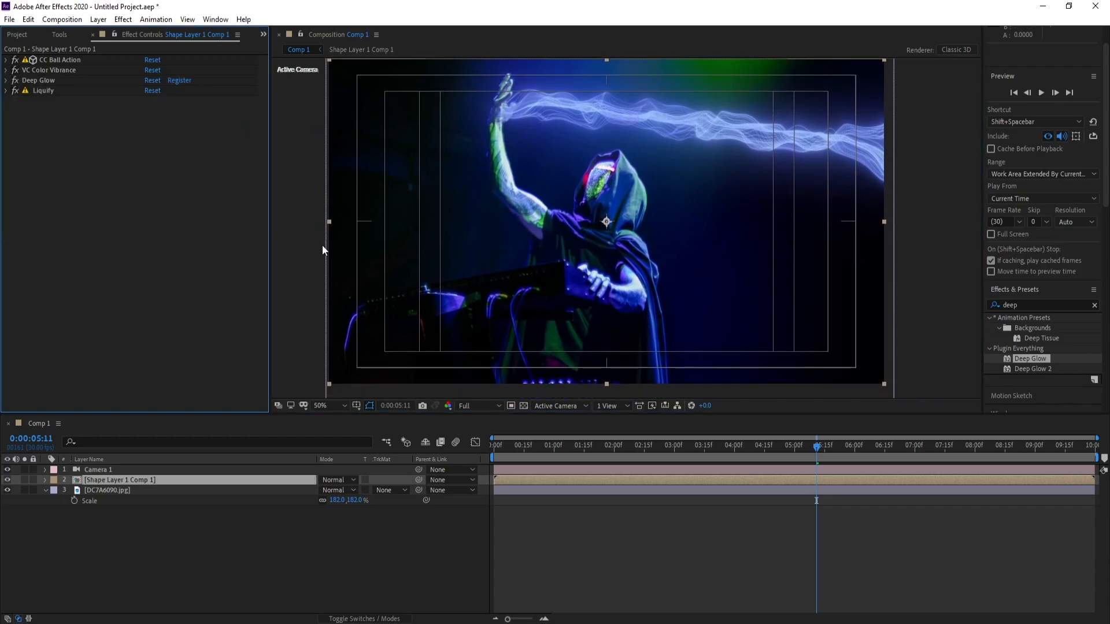
# Play back the composition from 0:00:05:11 to check the motion of the glowing beam
pyautogui.moveTo(690, 157); pyautogui.dragTo(690, 176)
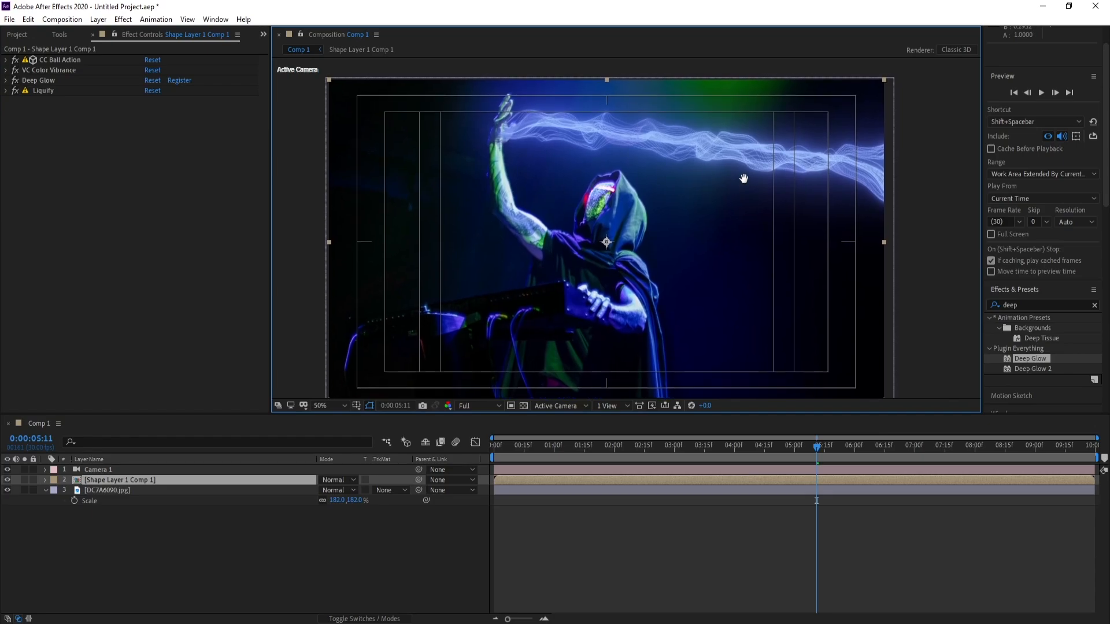
pyautogui.press('space')
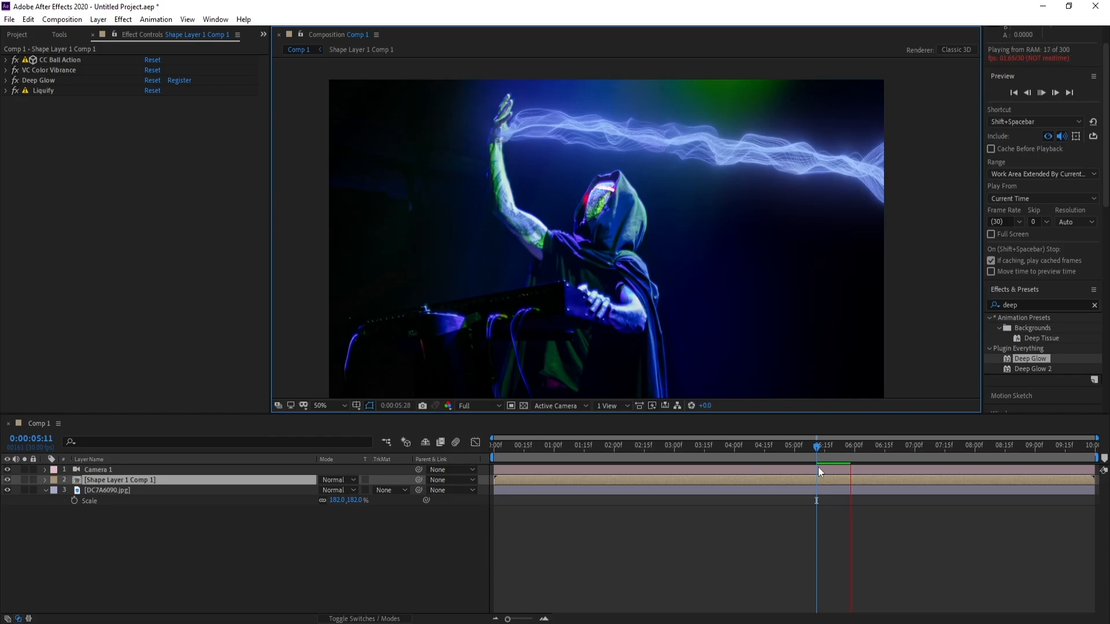
pyautogui.click(816, 452)
pyautogui.press('space')
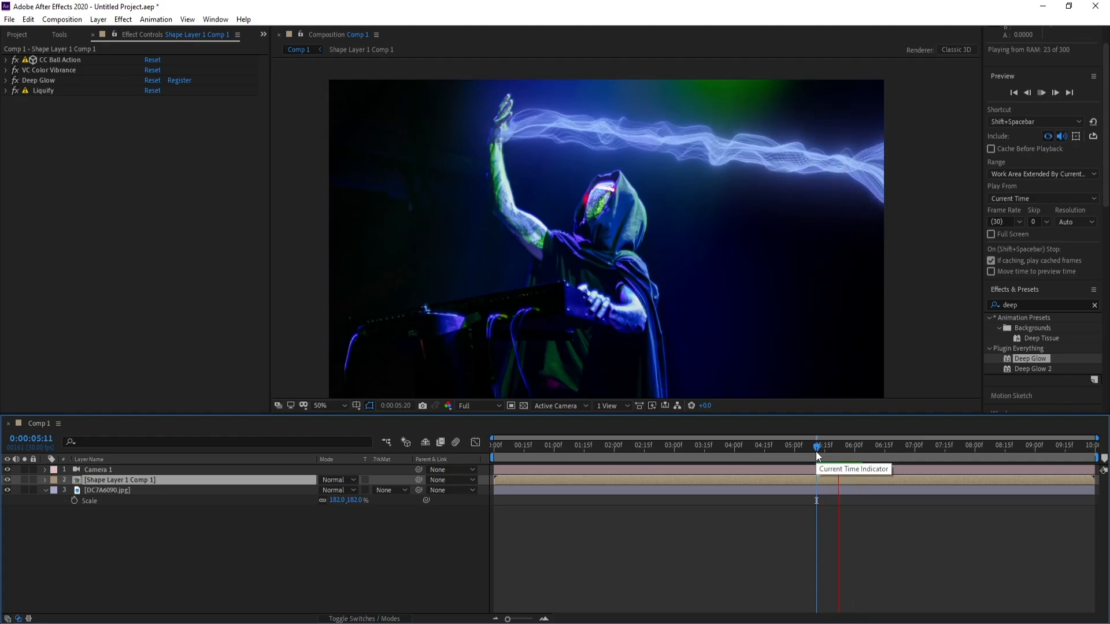
pyautogui.press('space')
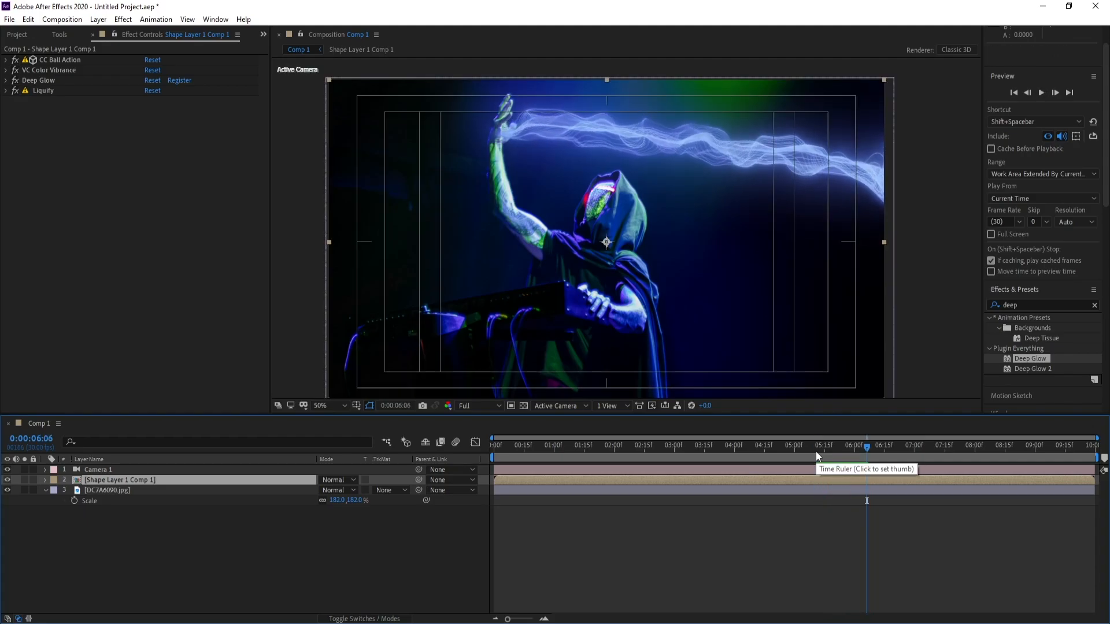